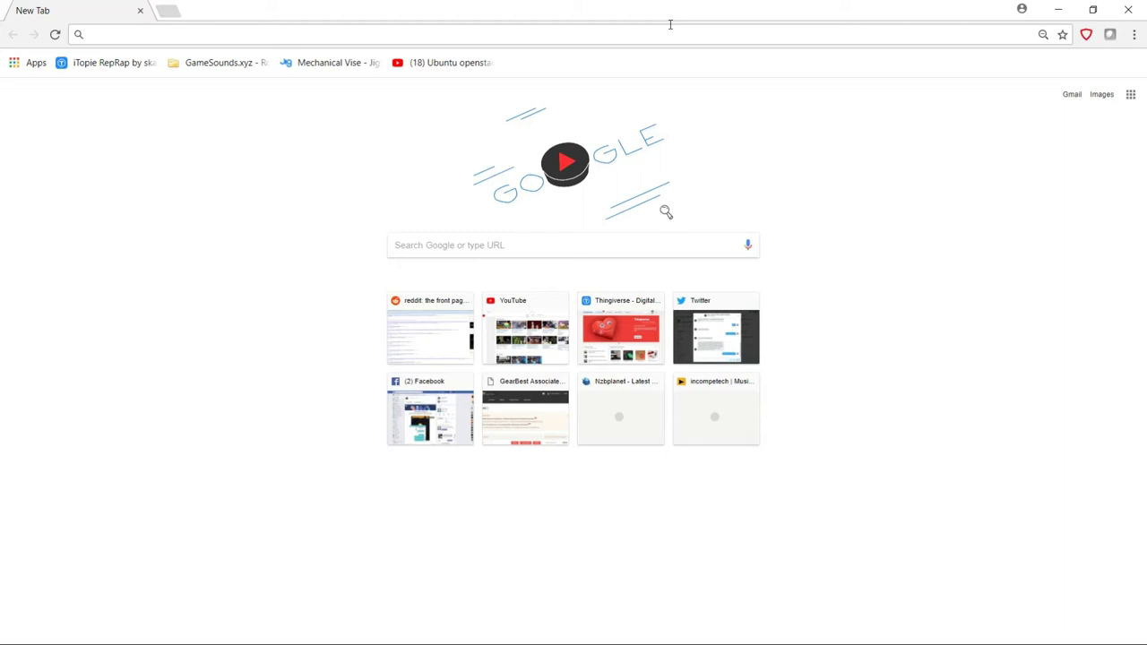
pyautogui.write('www.retrorangepi')
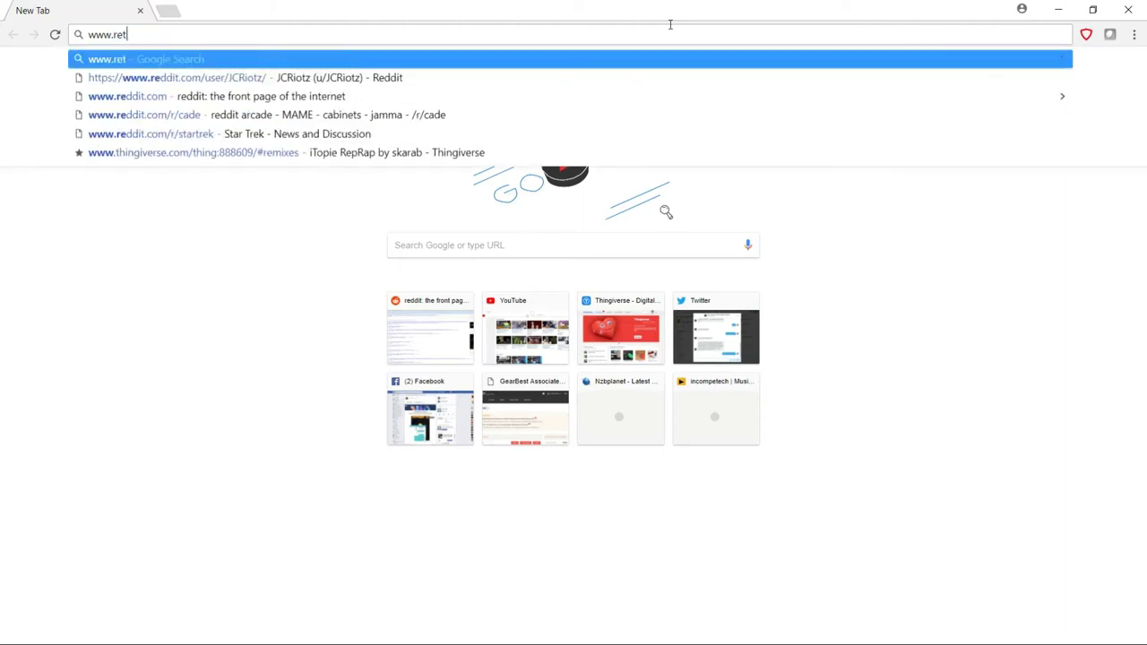
pyautogui.write('.org')
pyautogui.press('Return')
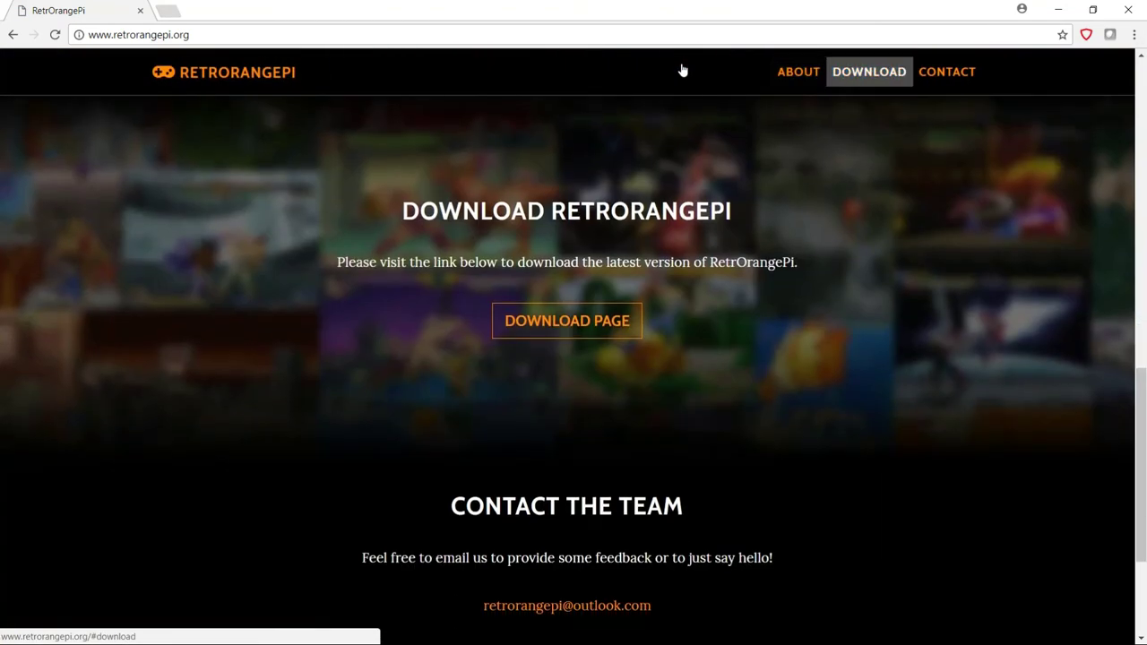
pyautogui.click(466, 260)
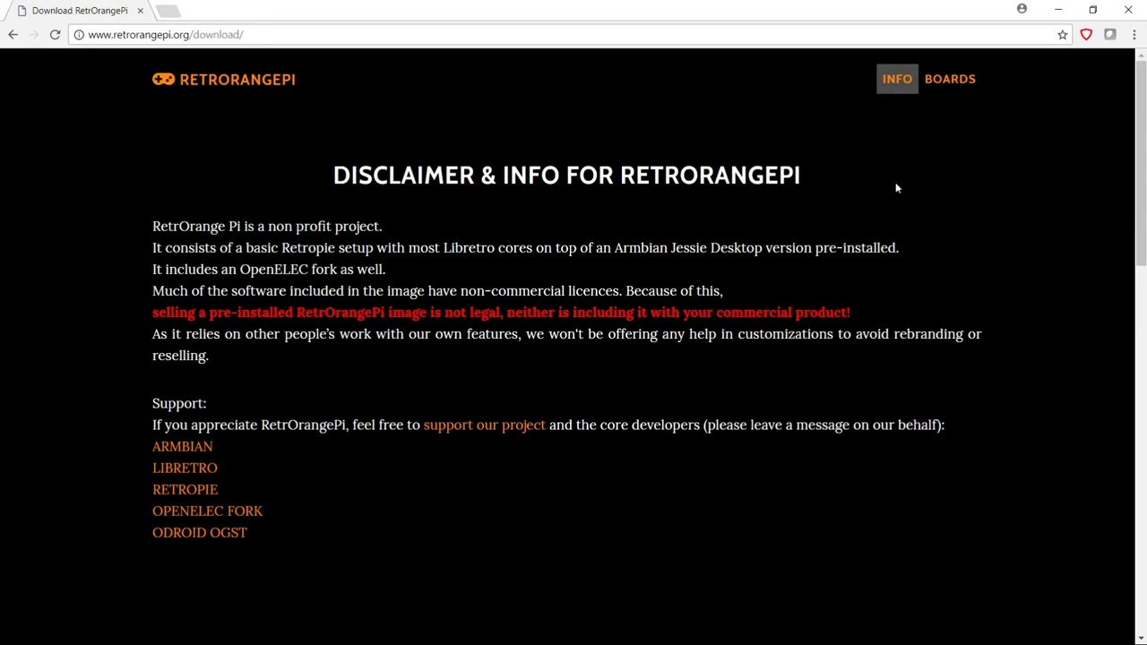
pyautogui.scroll(-6, 914, 171)
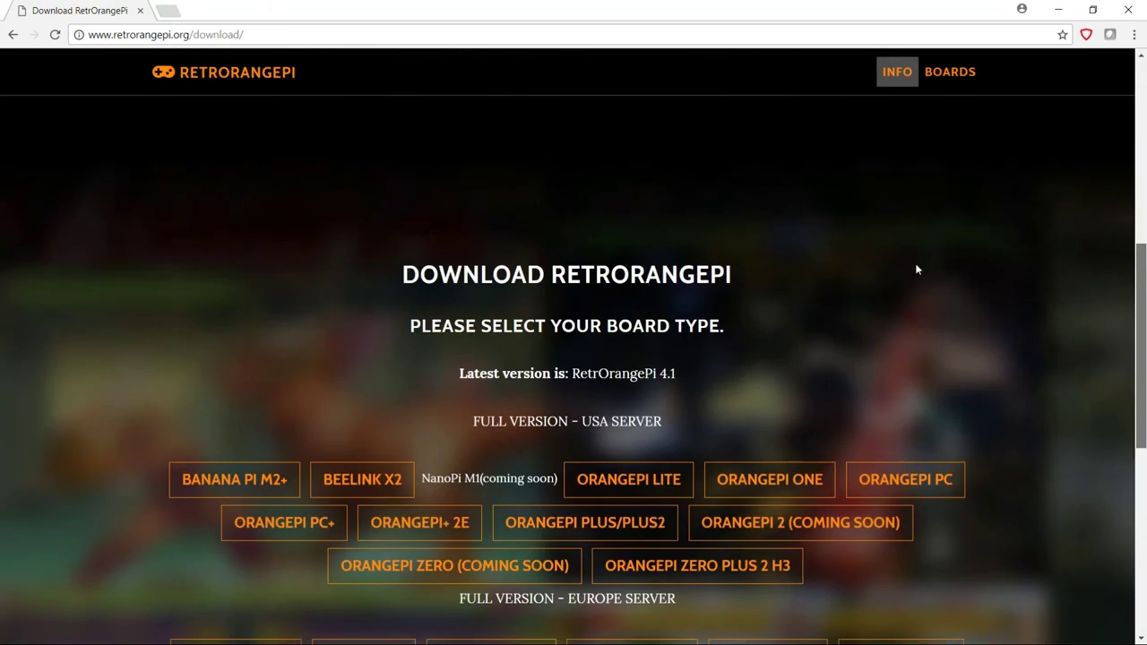
pyautogui.scroll(-3, 916, 269)
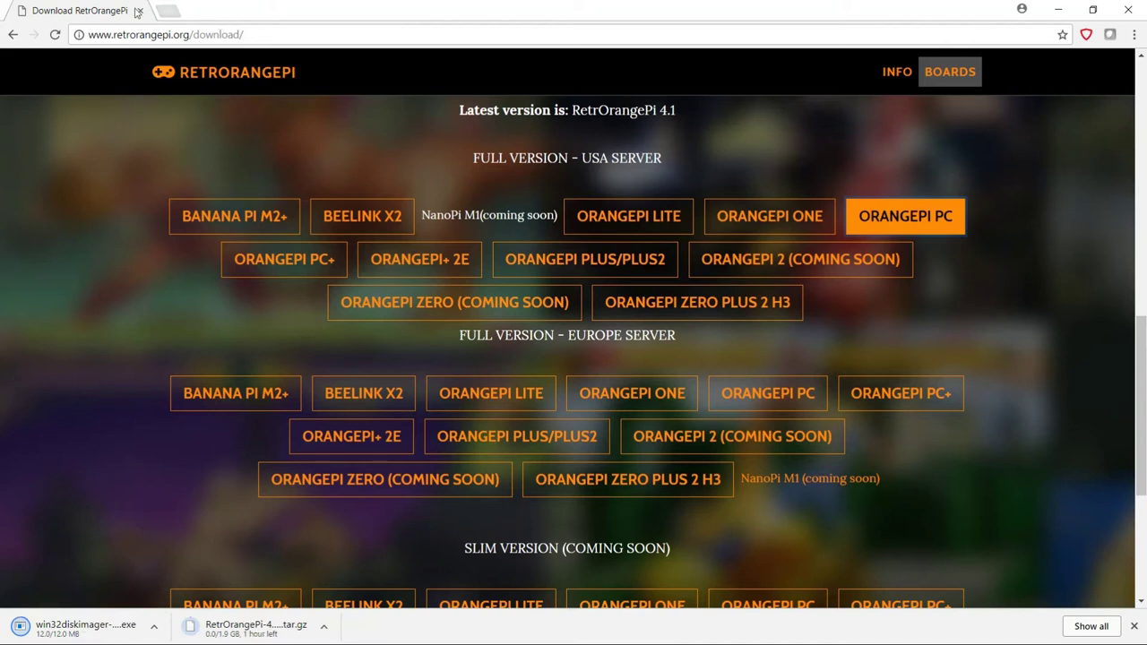
# - In a new tab, search Google for 'win32 disk imager' and open the SourceForge Download link
pyautogui.click(168, 11)
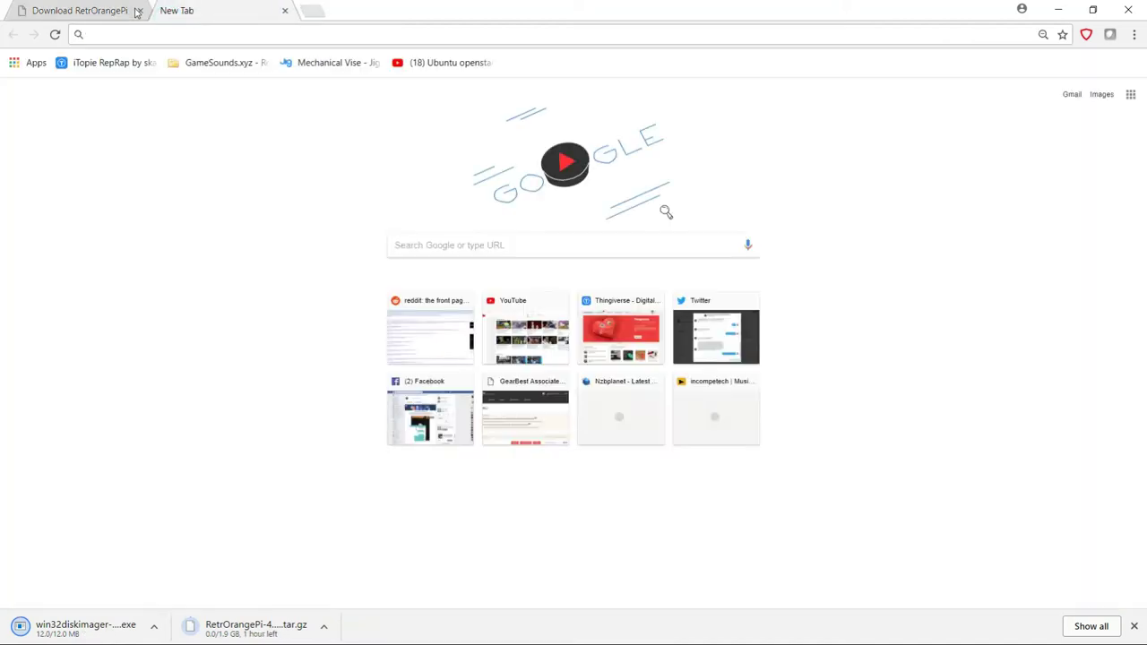
pyautogui.write('win')
pyautogui.press('Return')
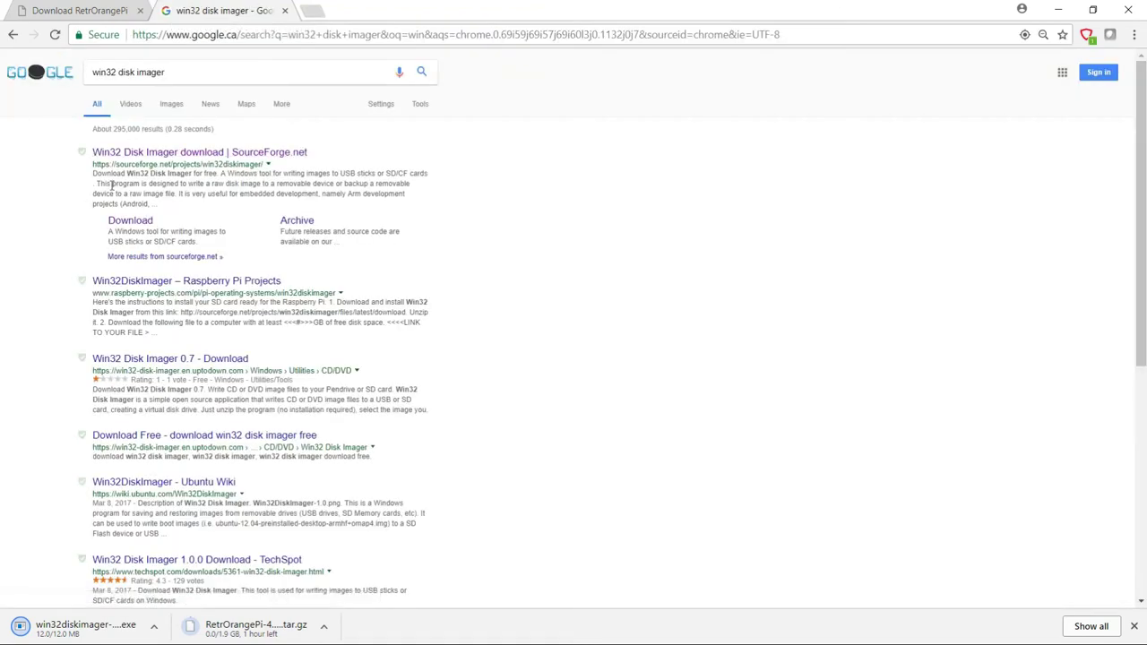
pyautogui.click(130, 220)
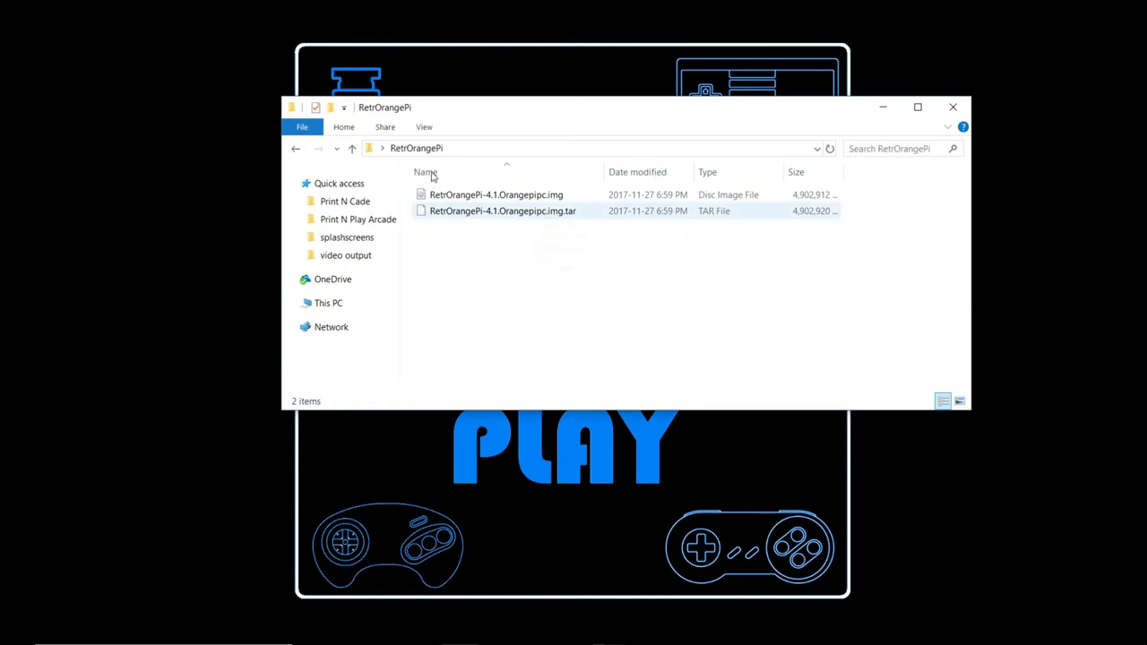
# - Extract RetrOrangePi-4.1.Orangepipc.img.tar in place using 7-Zip's Extract Here
pyautogui.press('Down')
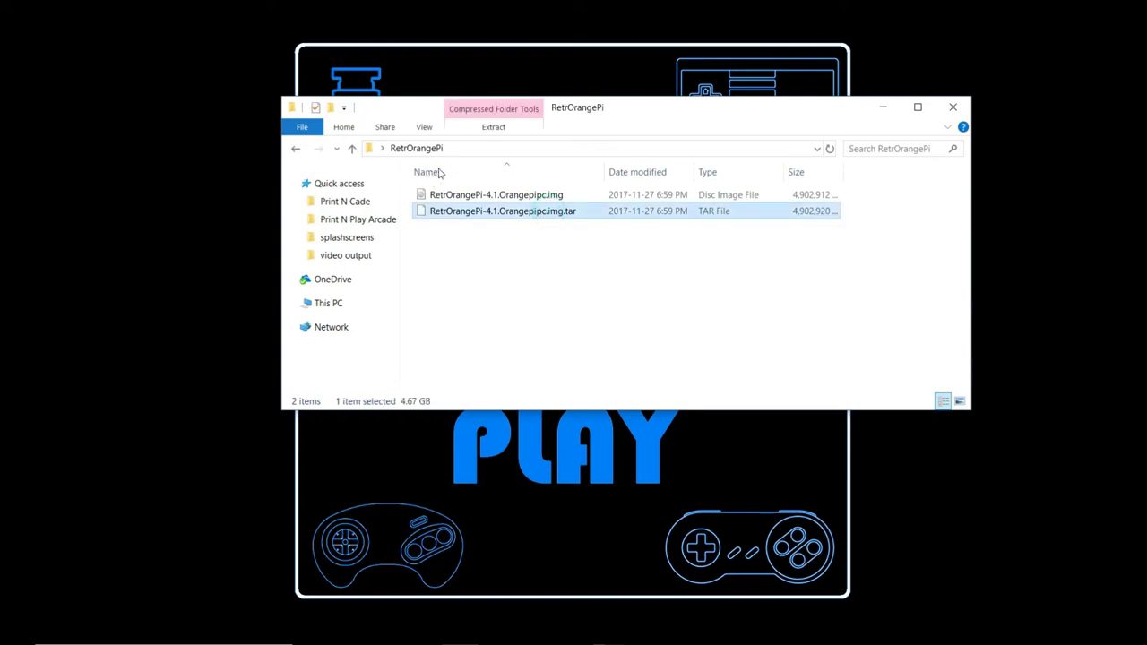
pyautogui.hotkey('shift', 'F10')
pyautogui.press('Down')
pyautogui.press('Down')
pyautogui.press('Right')
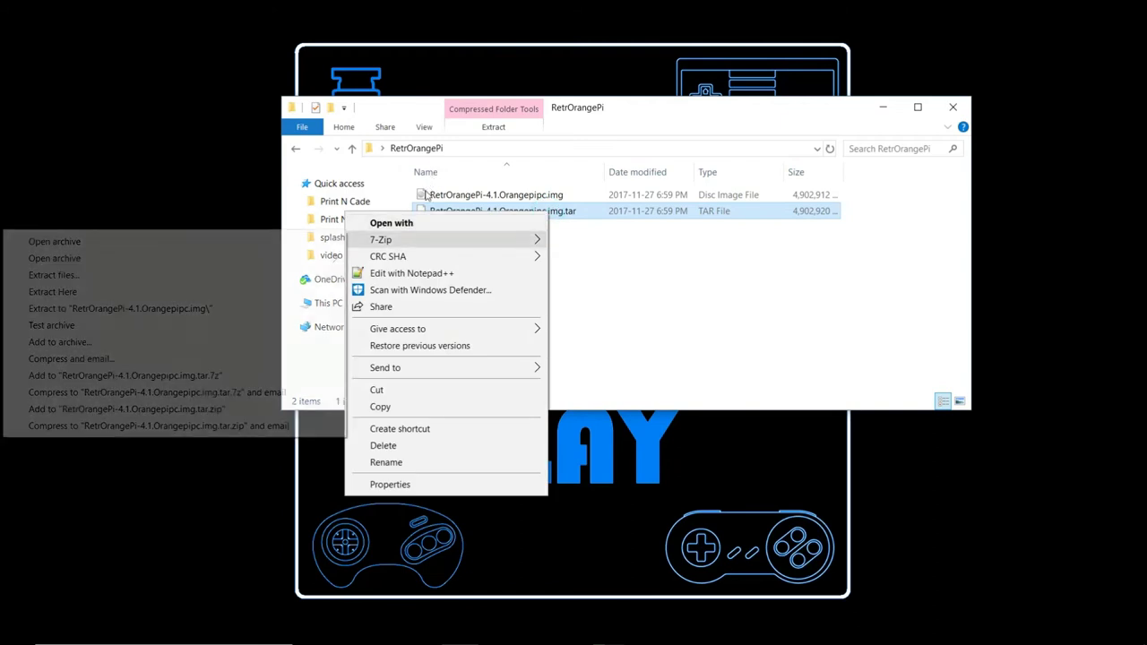
pyautogui.press('Down')
pyautogui.press('Down')
pyautogui.press('Down')
pyautogui.press('Down')
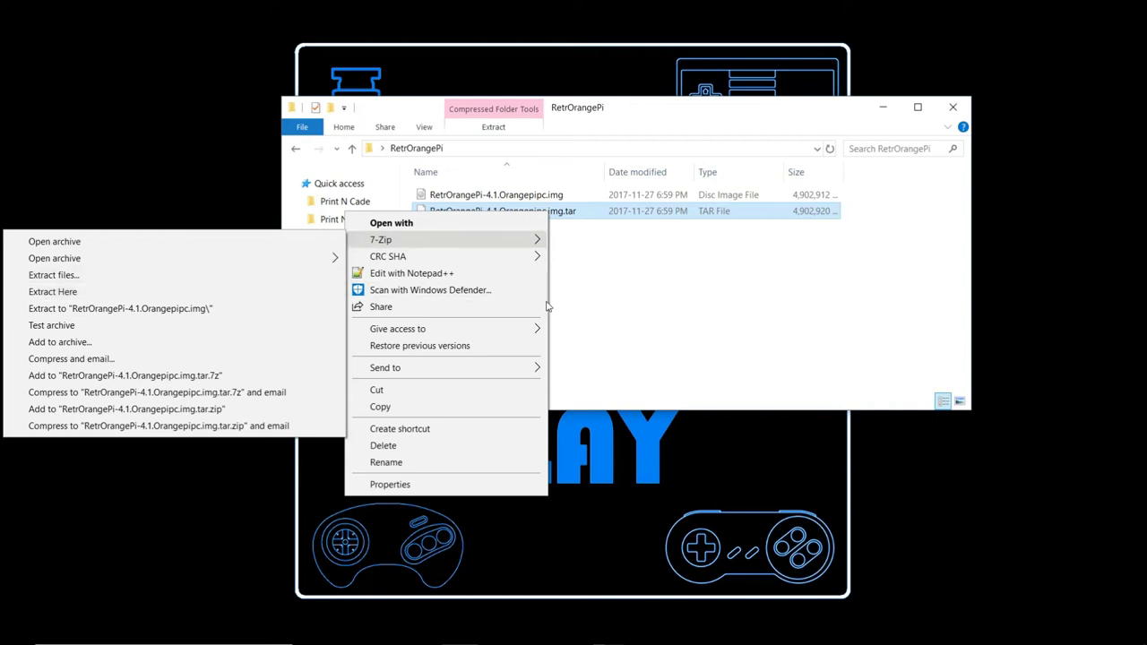
pyautogui.press('Return')
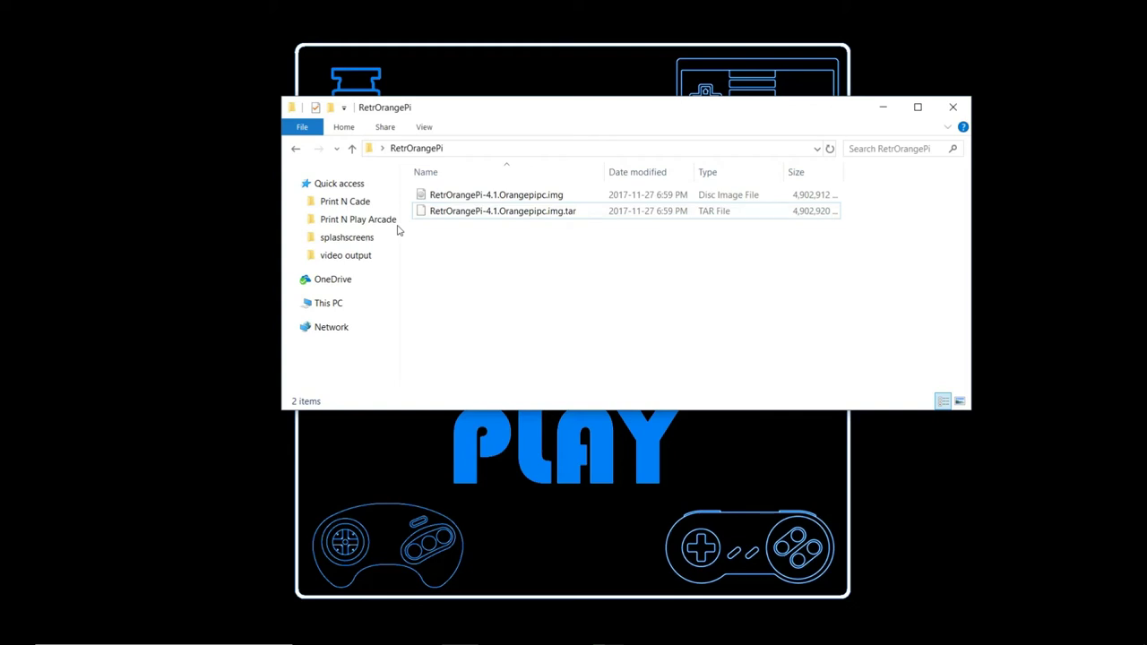
# - Launch Win32 Disk Imager and open its Image File chooser, showing the RetrOrangePi folder
pyautogui.press('super')
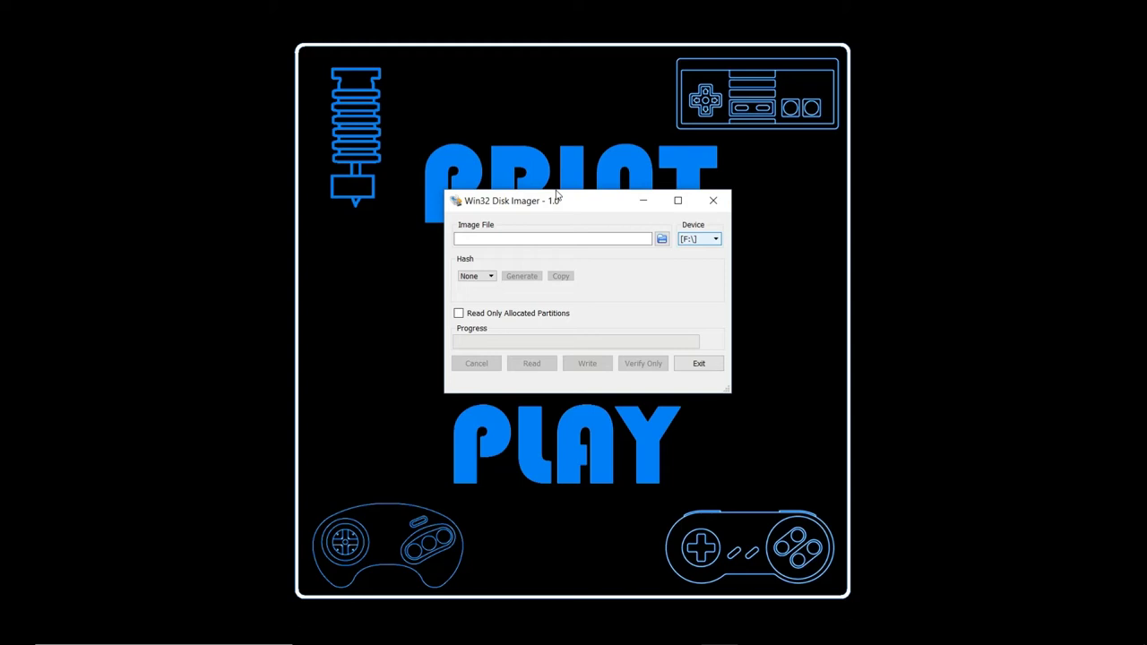
pyautogui.hotkey('shift', 'Tab')
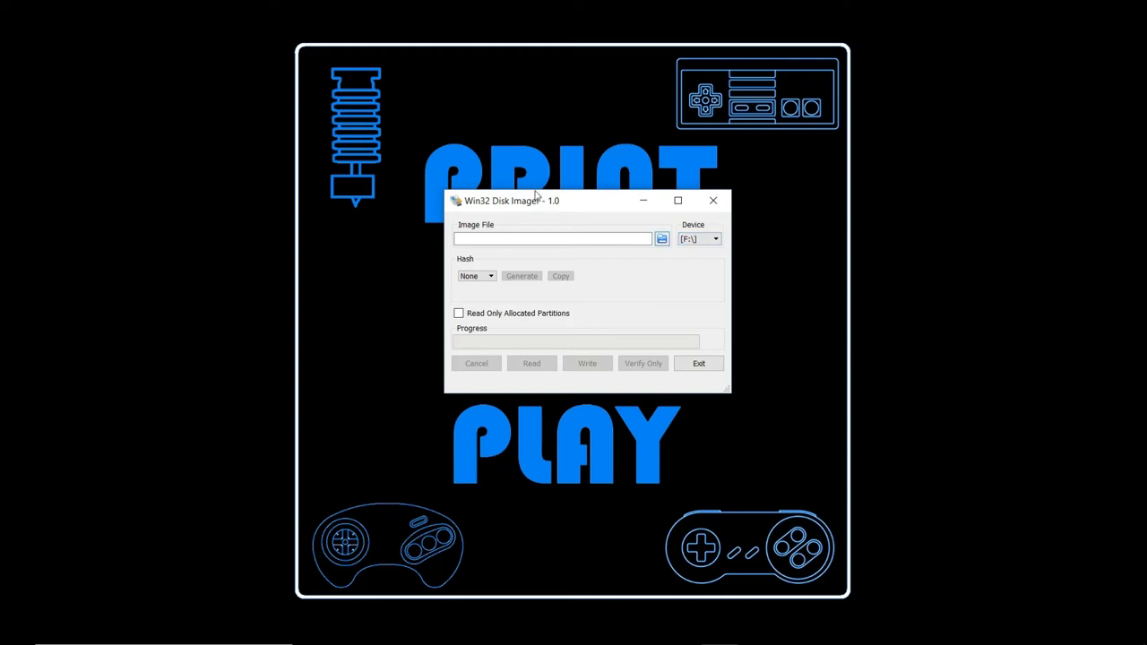
pyautogui.hotkey('shift', 'Tab')
pyautogui.press('space')
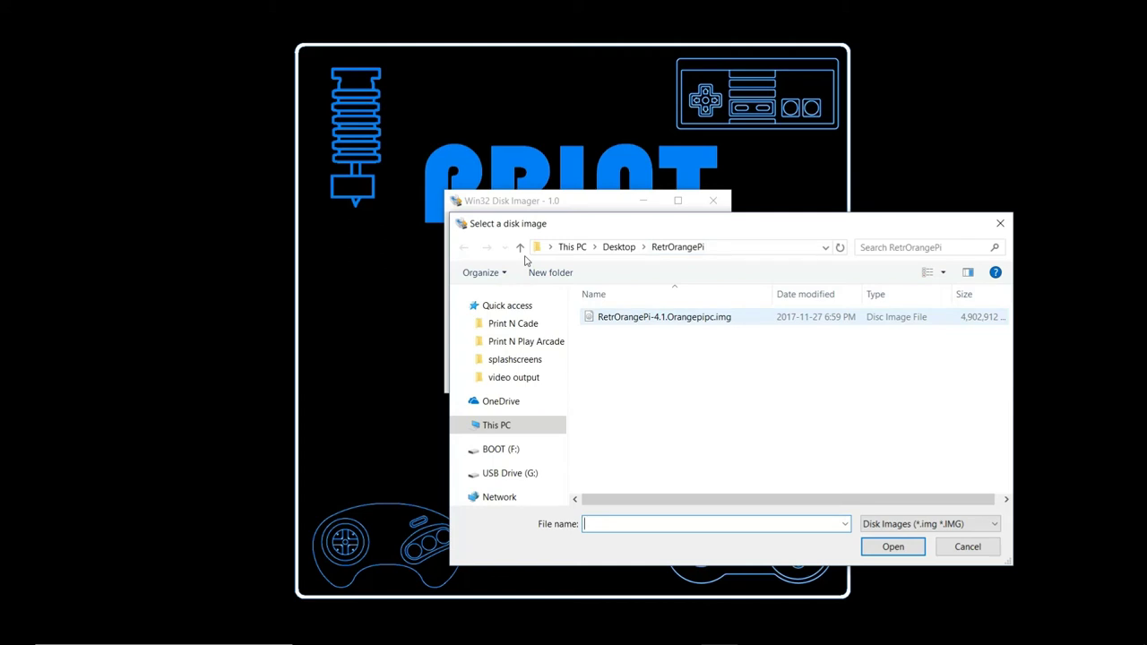
# - Write RetrOrangePi-4.1.Orangepipc.img to the F: BOOT card, confirm the overwrite, and dismiss the success notice
pyautogui.press('Down')
pyautogui.press('Return')
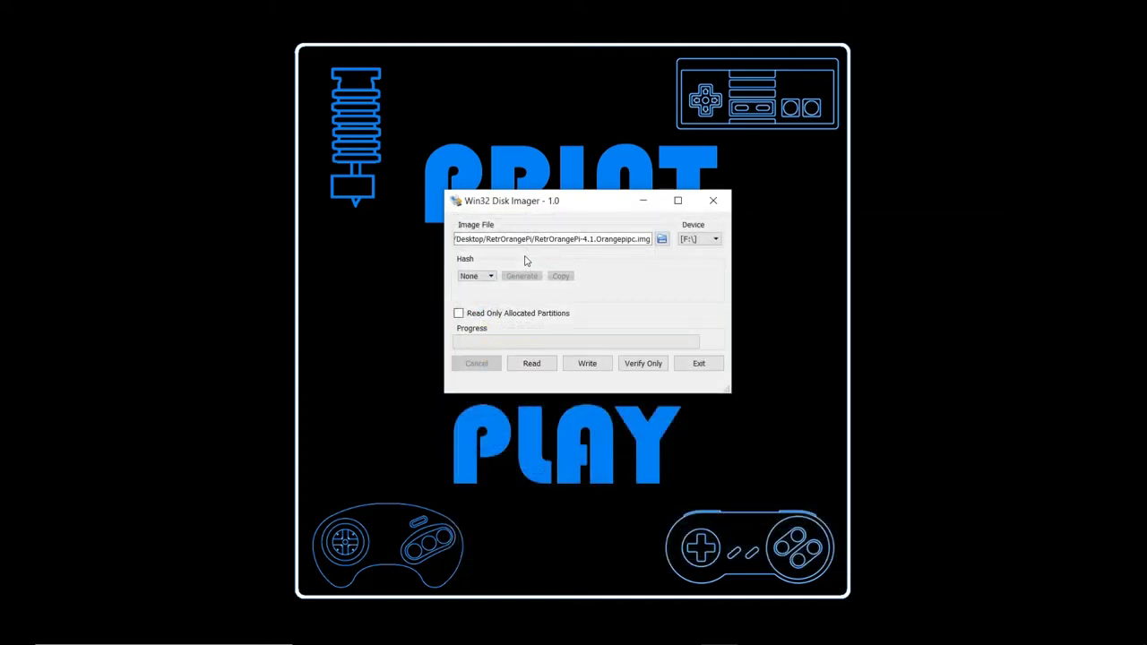
pyautogui.press('Return')
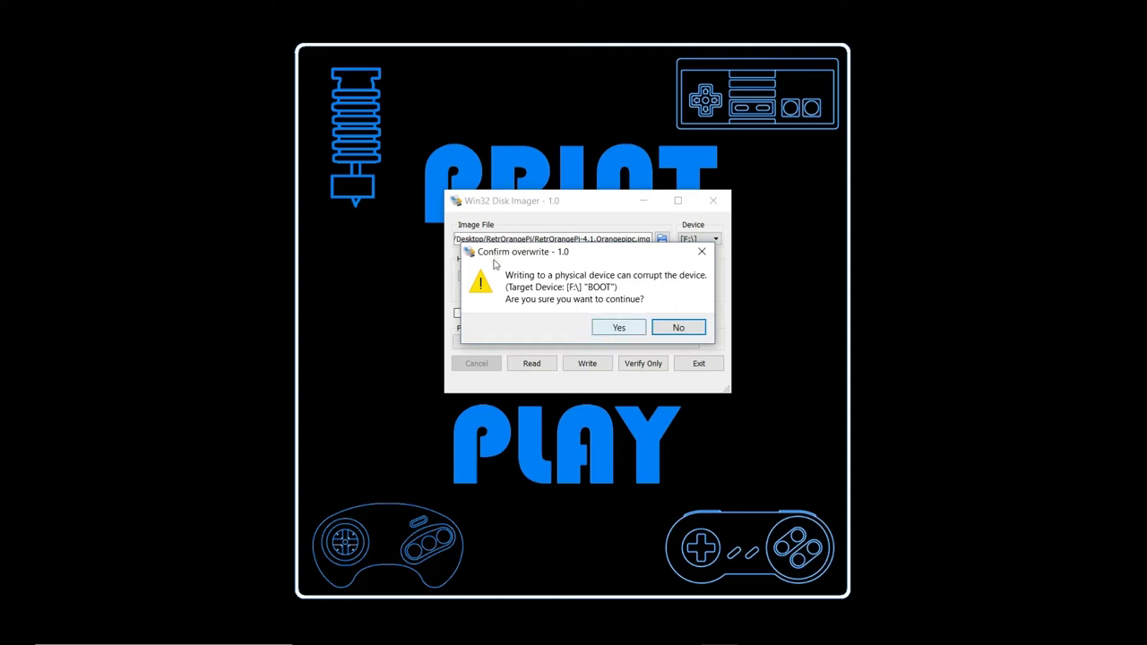
pyautogui.press('Return')
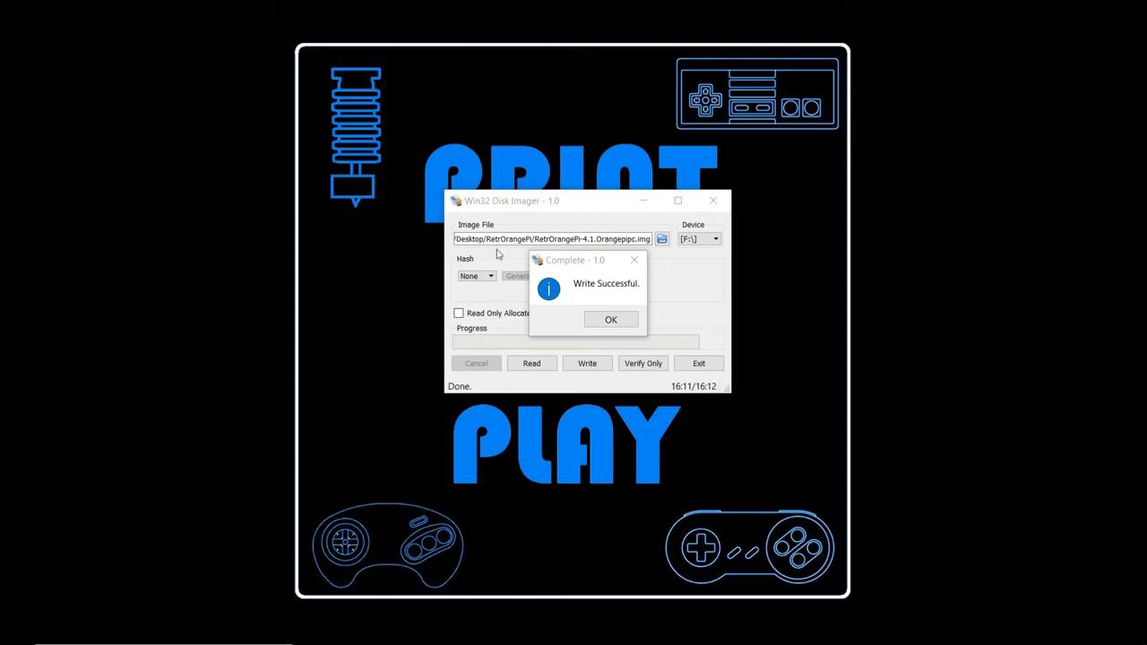
pyautogui.press('Return')
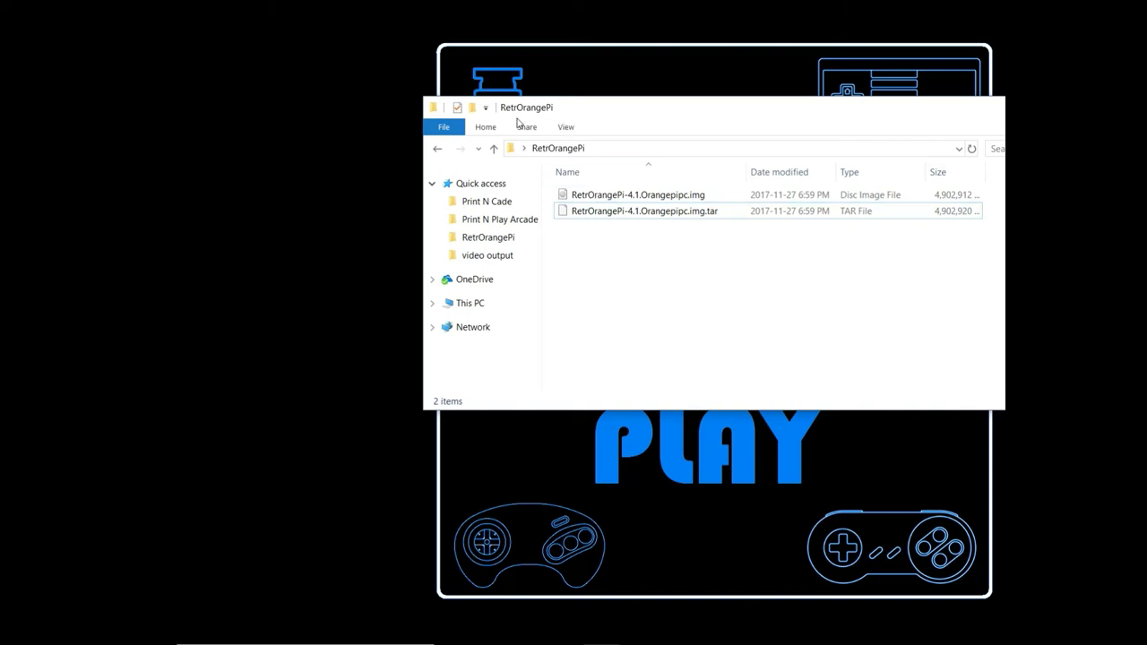
# - Enter \\RETRORANGEPI in the Explorer address bar and go to that network location
pyautogui.hotkey('alt', 'd')
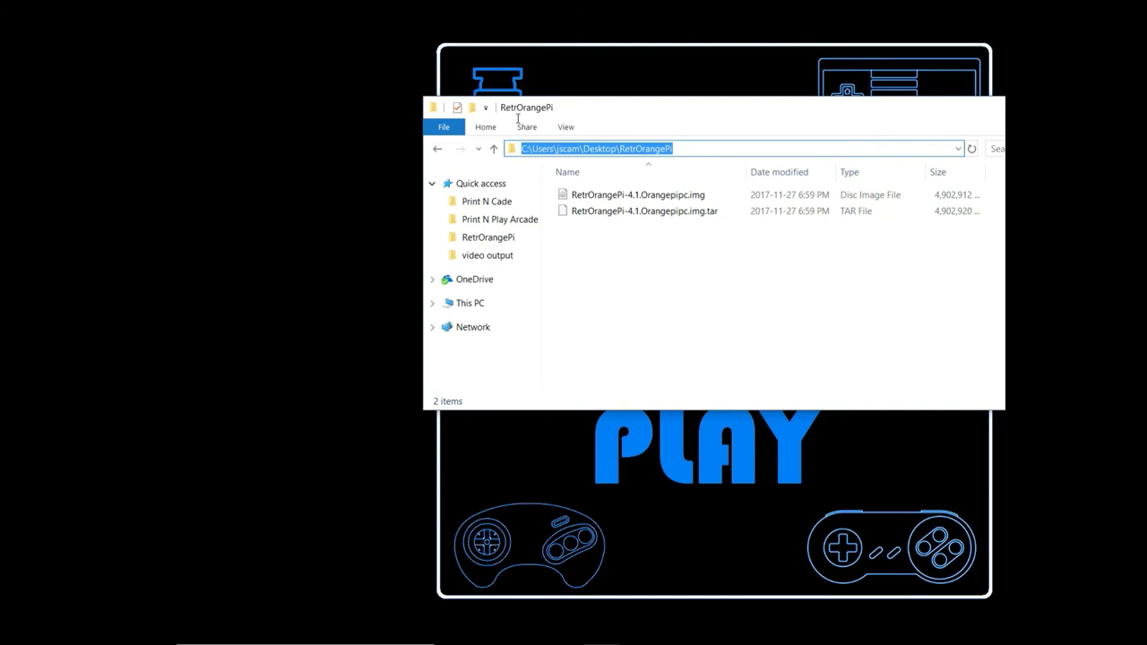
pyautogui.write('\\\\re')
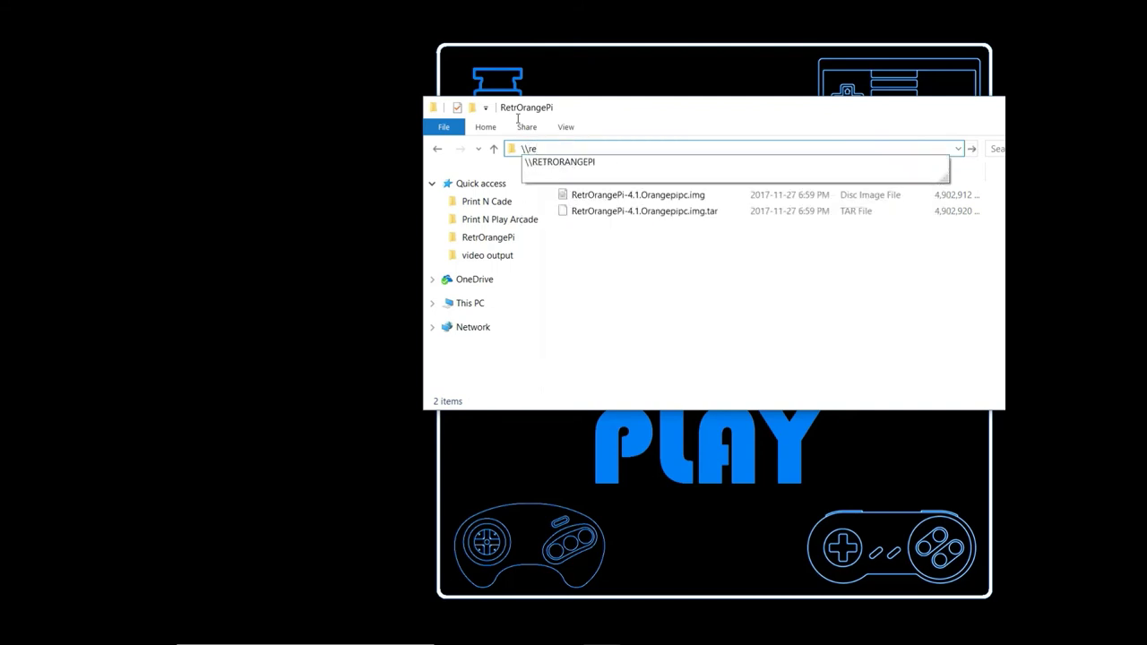
pyautogui.press('Down')
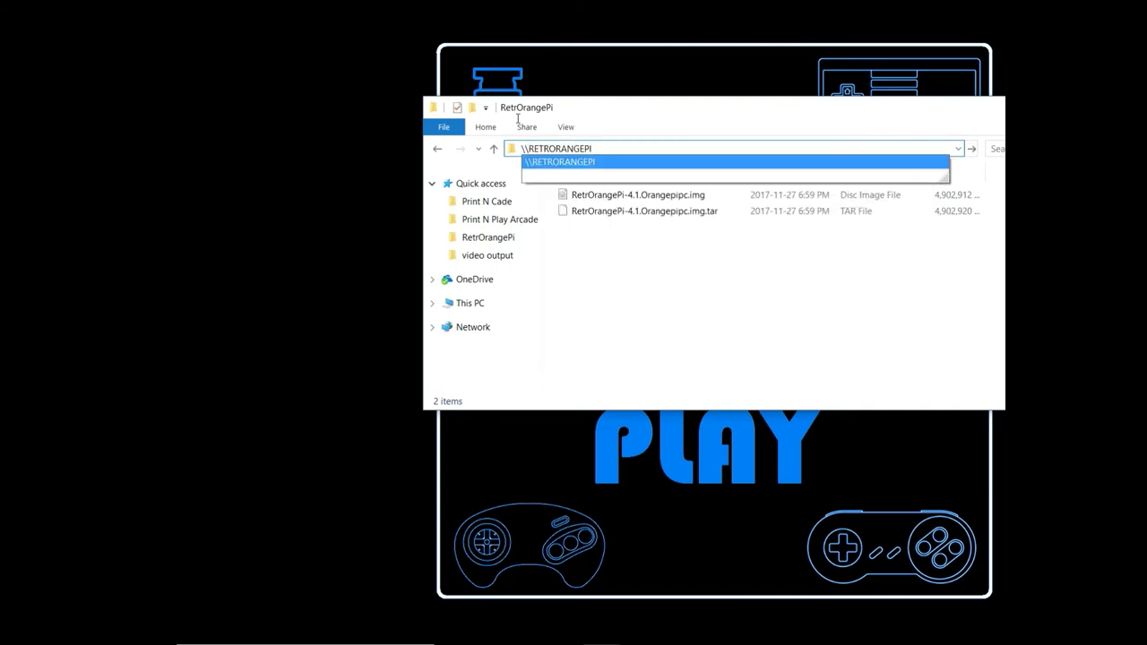
pyautogui.press('Return')
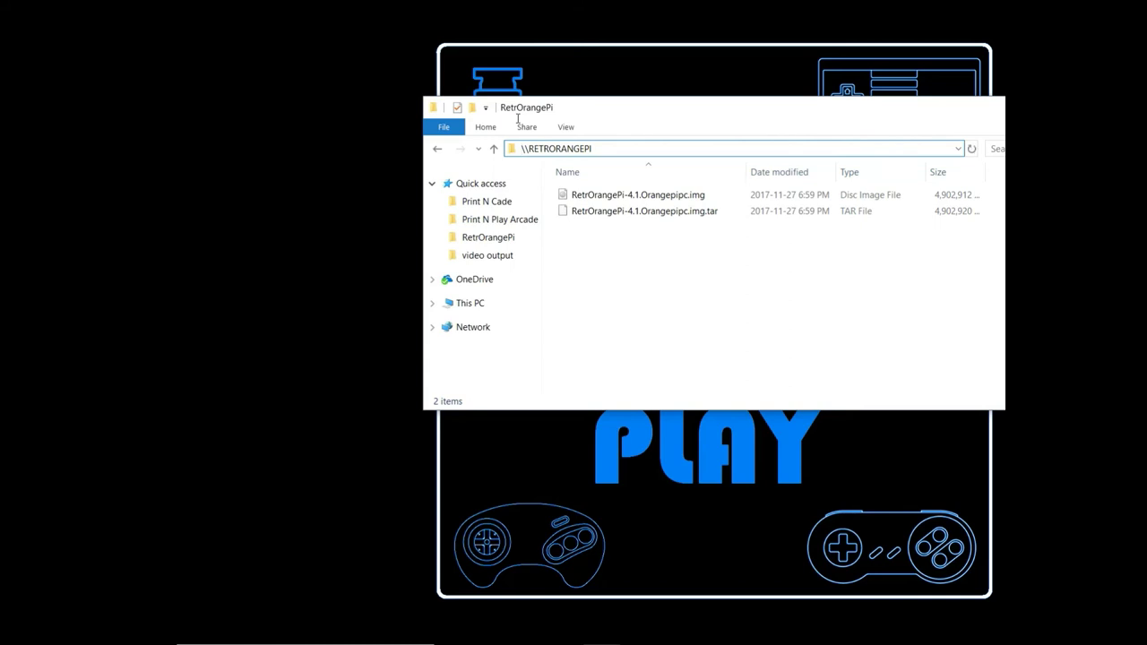
pyautogui.press('Return')
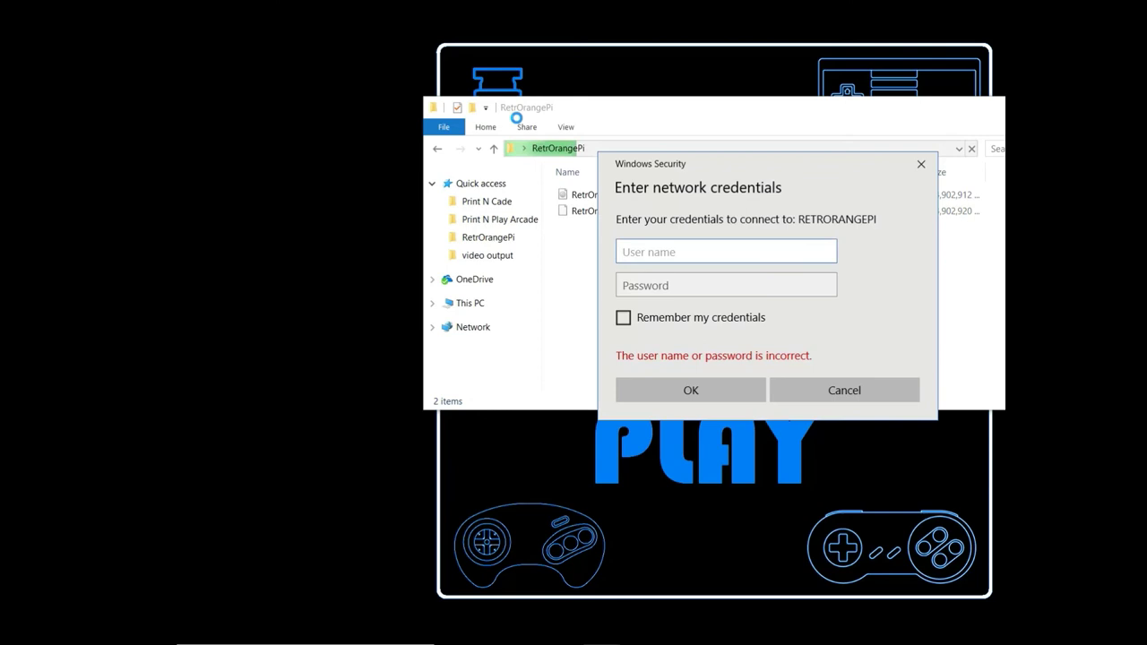
# - Sign in to the share with its user name and password
pyautogui.write('pi')
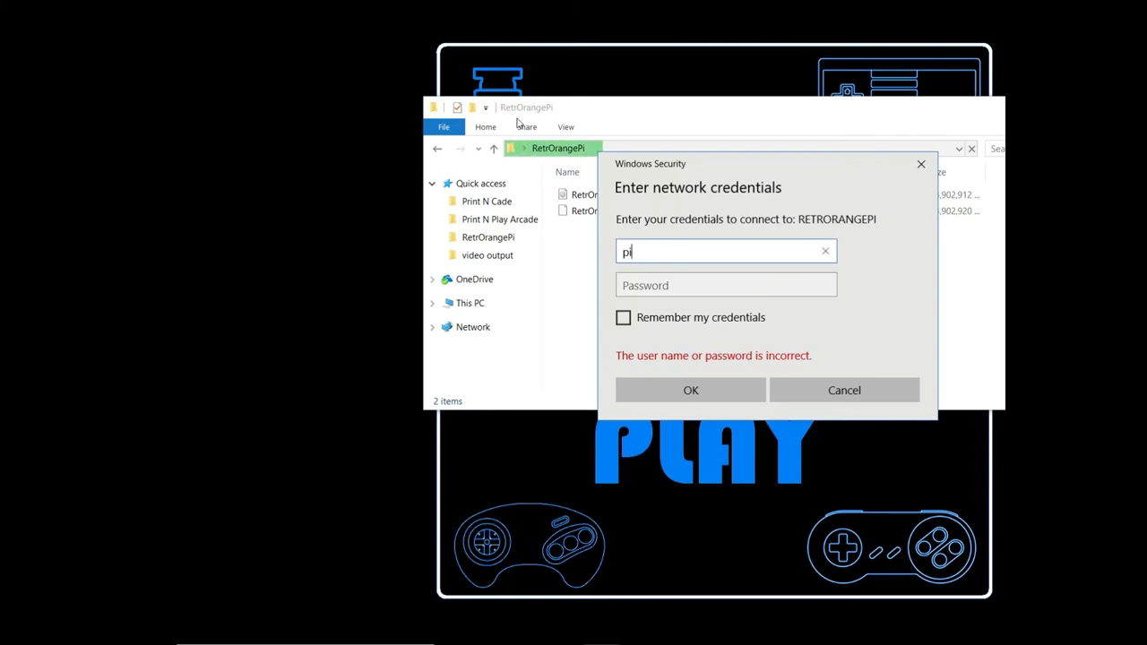
pyautogui.press('Tab')
pyautogui.write('pi')
pyautogui.press('Return')
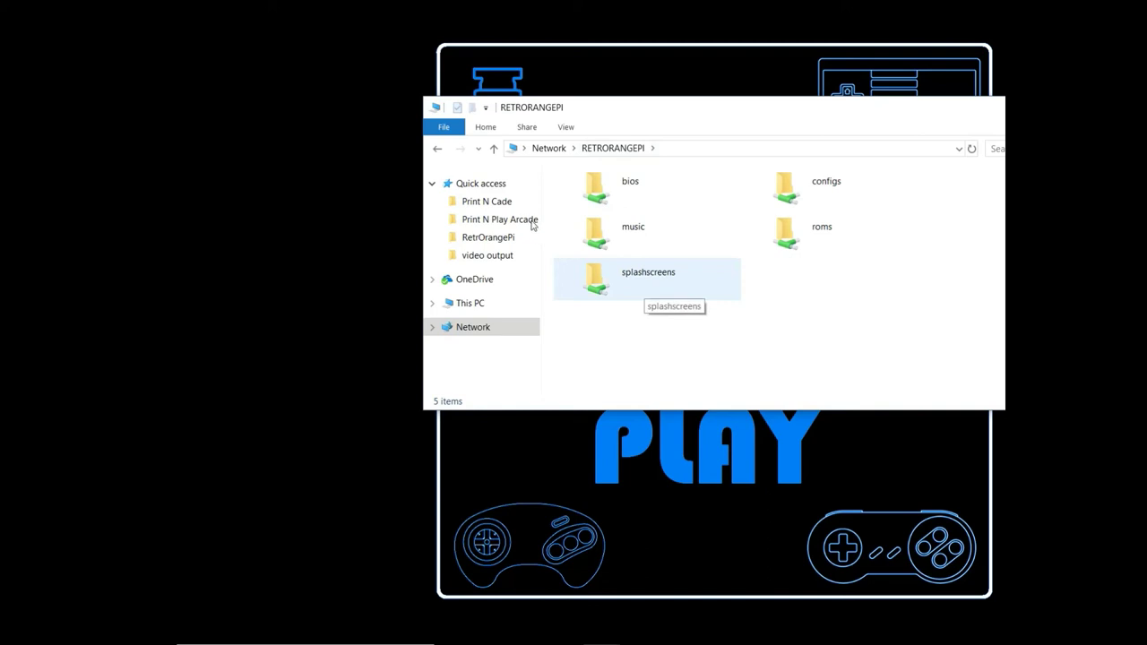
# - Browse the music and bios folders on the share, returning each time, then open roms
pyautogui.press('Up')
pyautogui.press('Return')
pyautogui.press('Down')
pyautogui.press('Down')
pyautogui.press('Down')
pyautogui.press('Down')
pyautogui.press('Down')
pyautogui.press('Down')
pyautogui.press('Down')
pyautogui.press('Down')
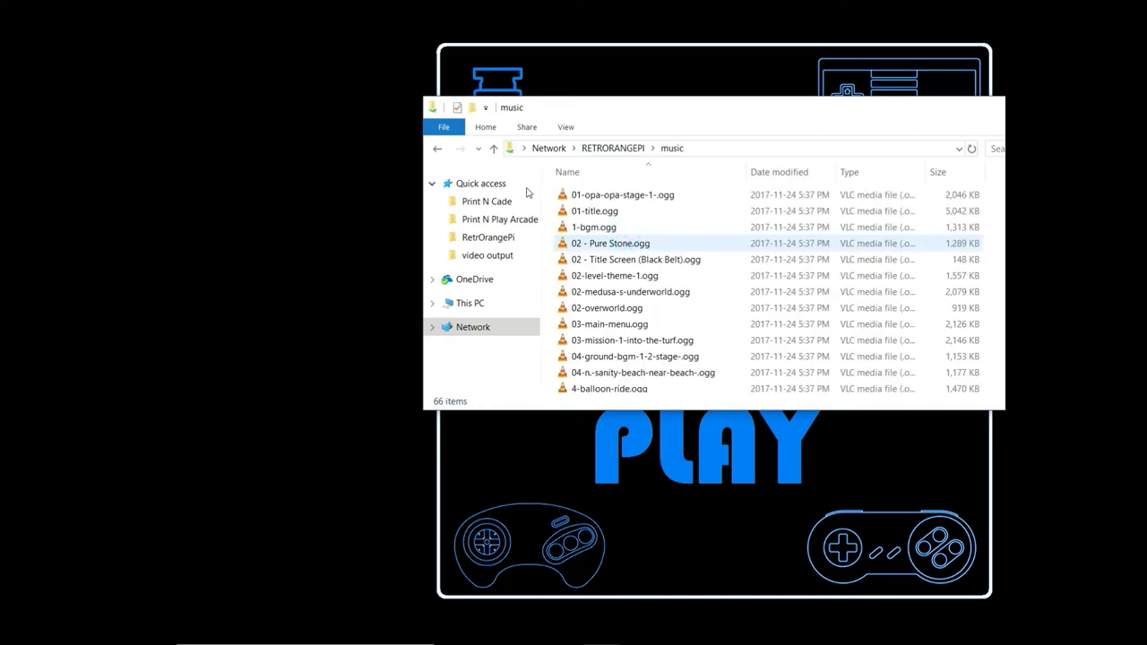
pyautogui.press('BackSpace')
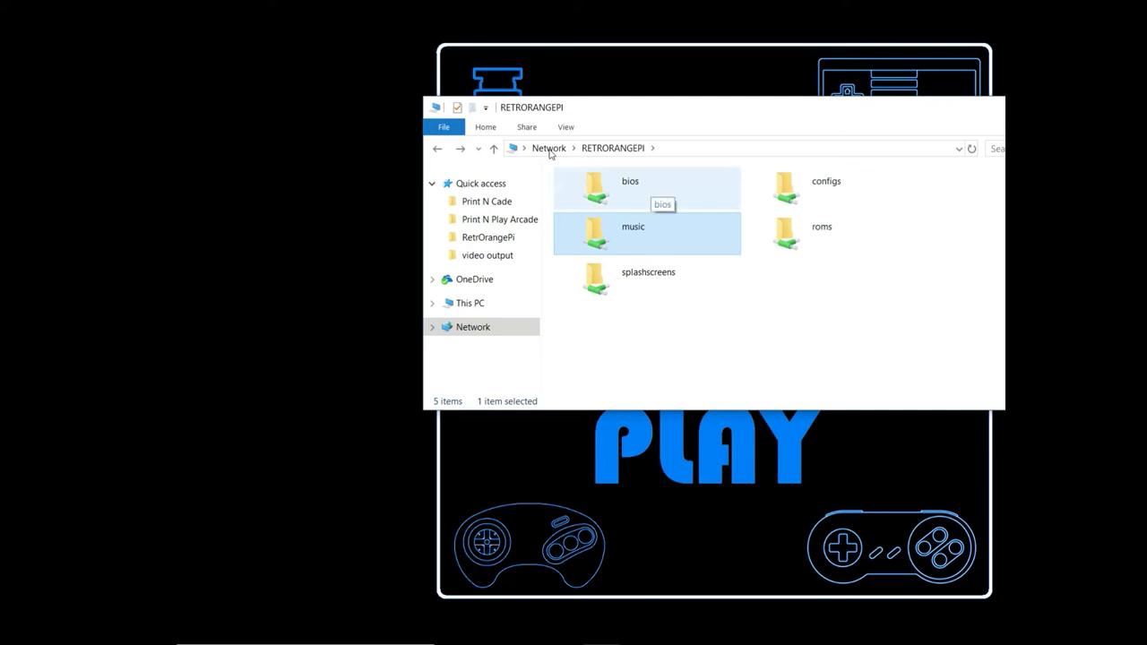
pyautogui.doubleClick(630, 185)
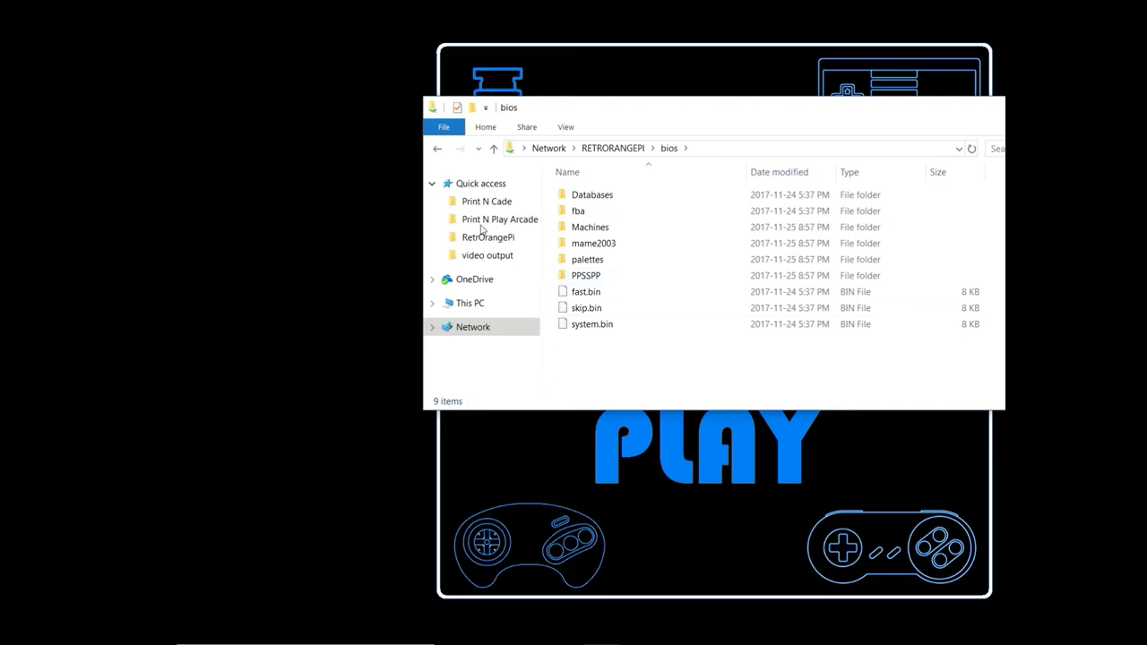
pyautogui.hotkey('alt', 'Left')
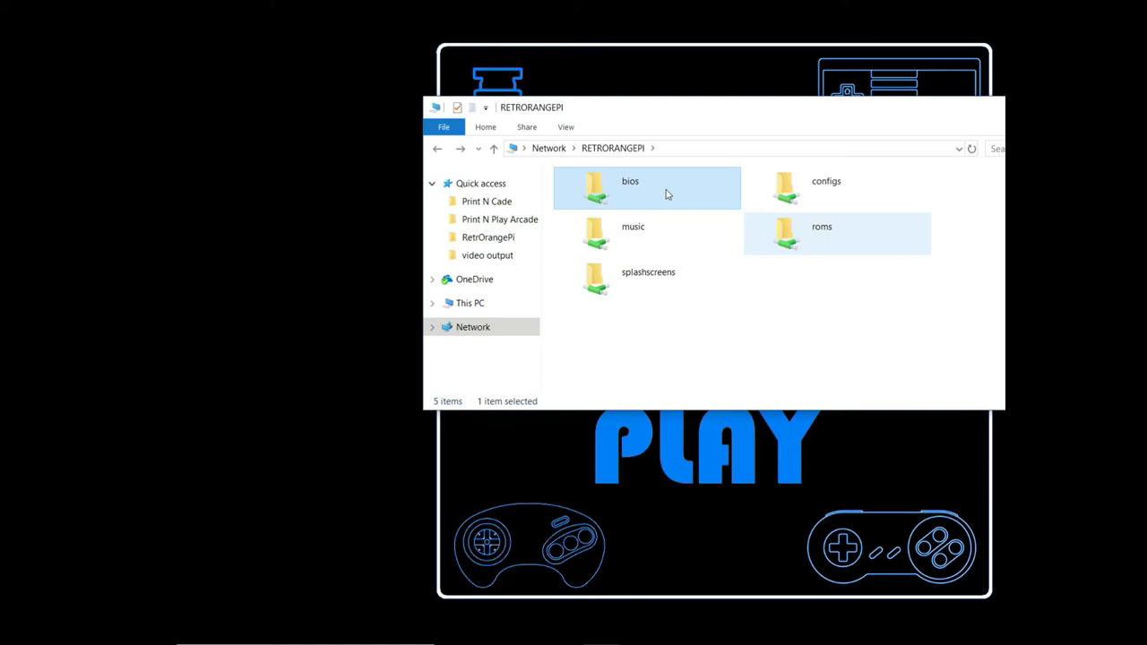
pyautogui.doubleClick(786, 231)
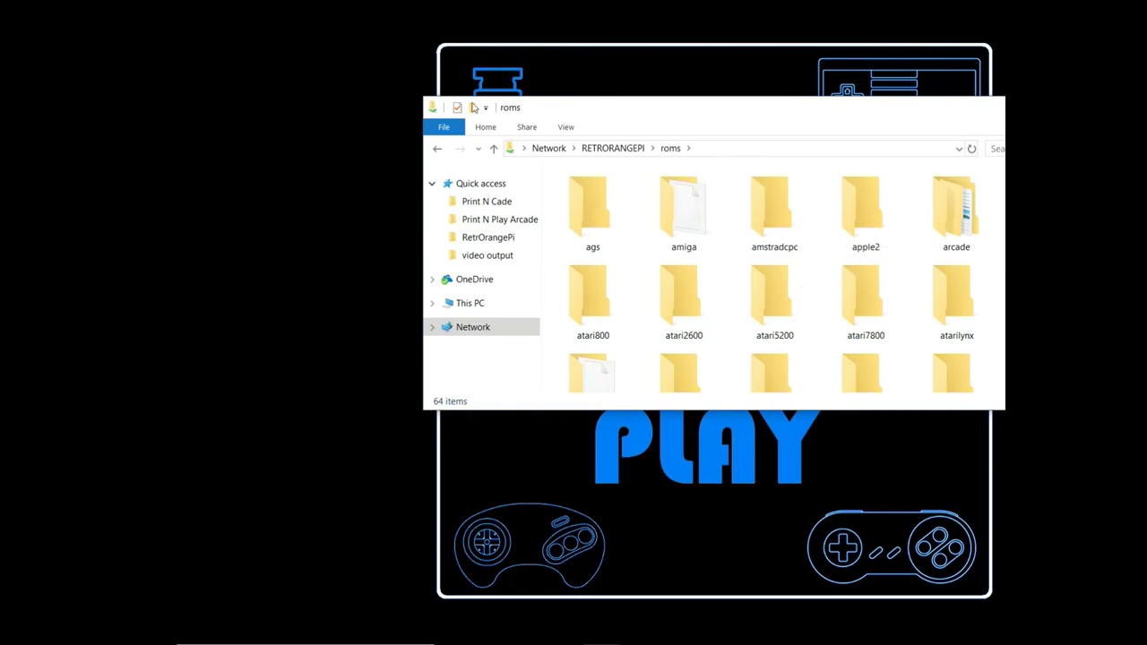
# - Switch the roms listing to Details view and maximize the Explorer window
pyautogui.click(565, 126)
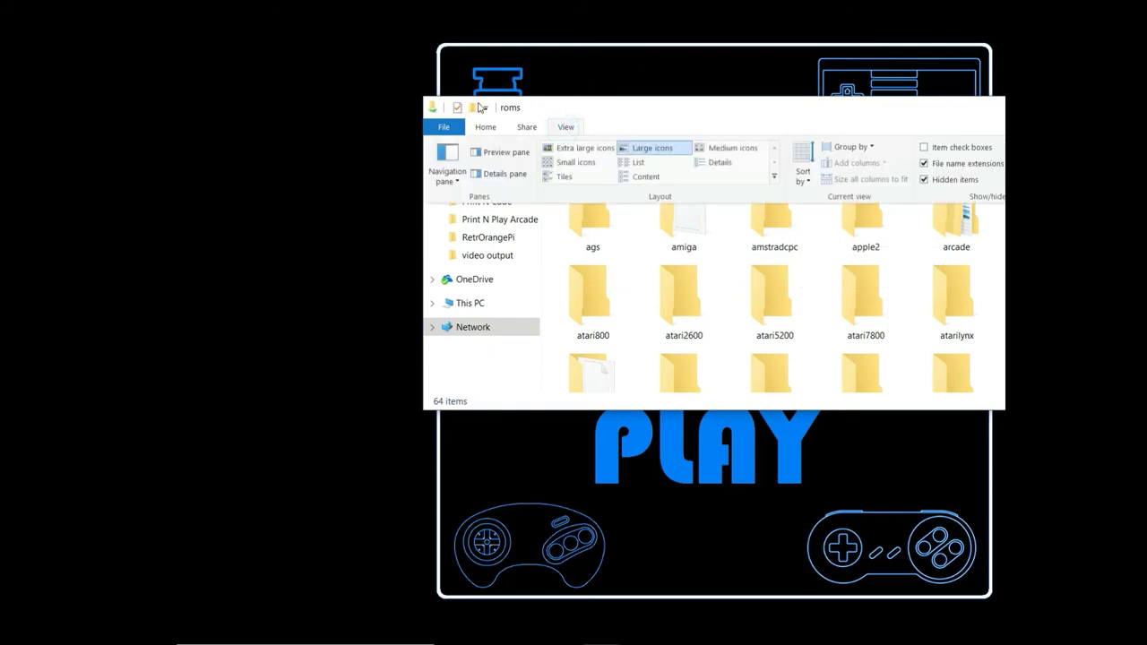
pyautogui.hotkey('ctrl', 'shift', '6')
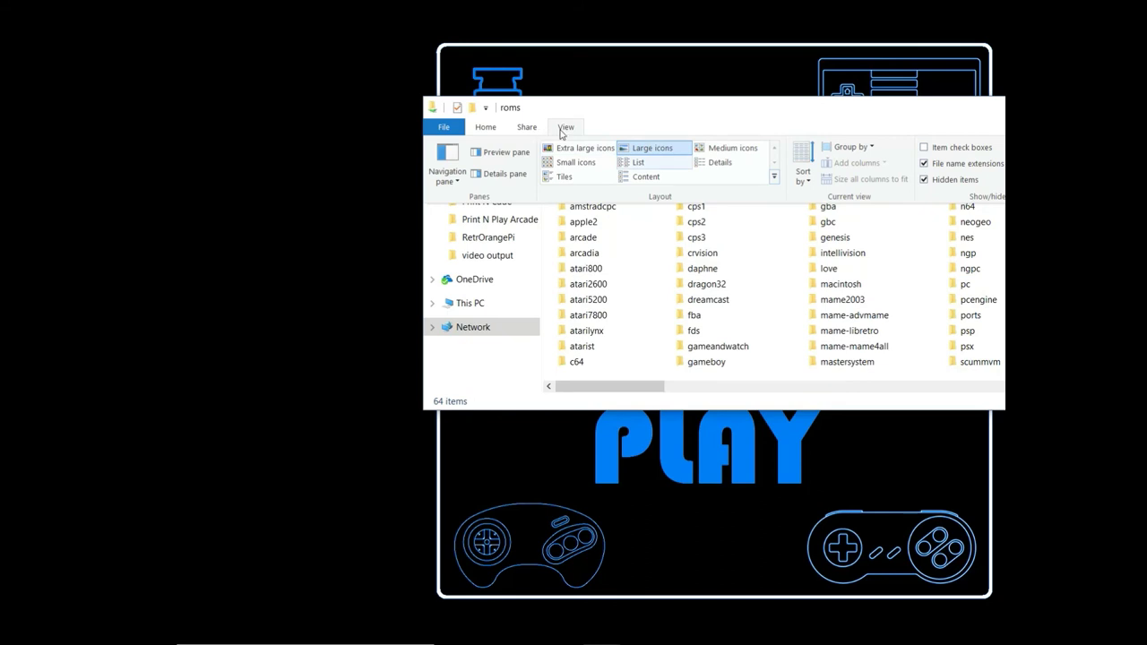
pyautogui.hotkey('ctrl', 'shift', '6')
pyautogui.click(594, 133)
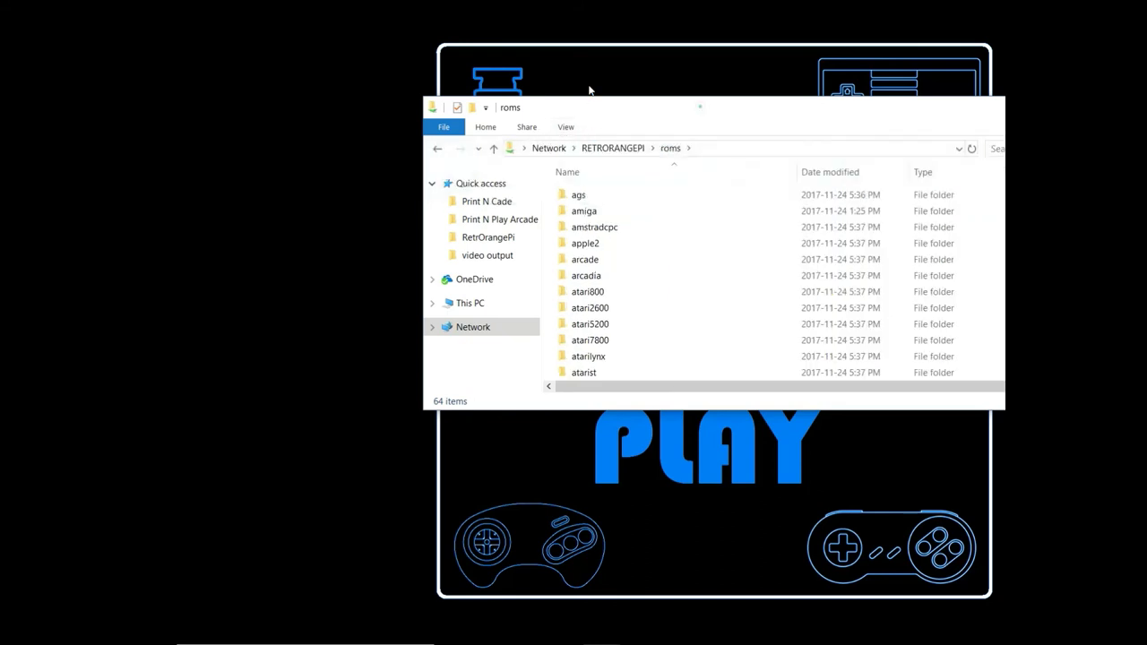
pyautogui.doubleClick(594, 97)
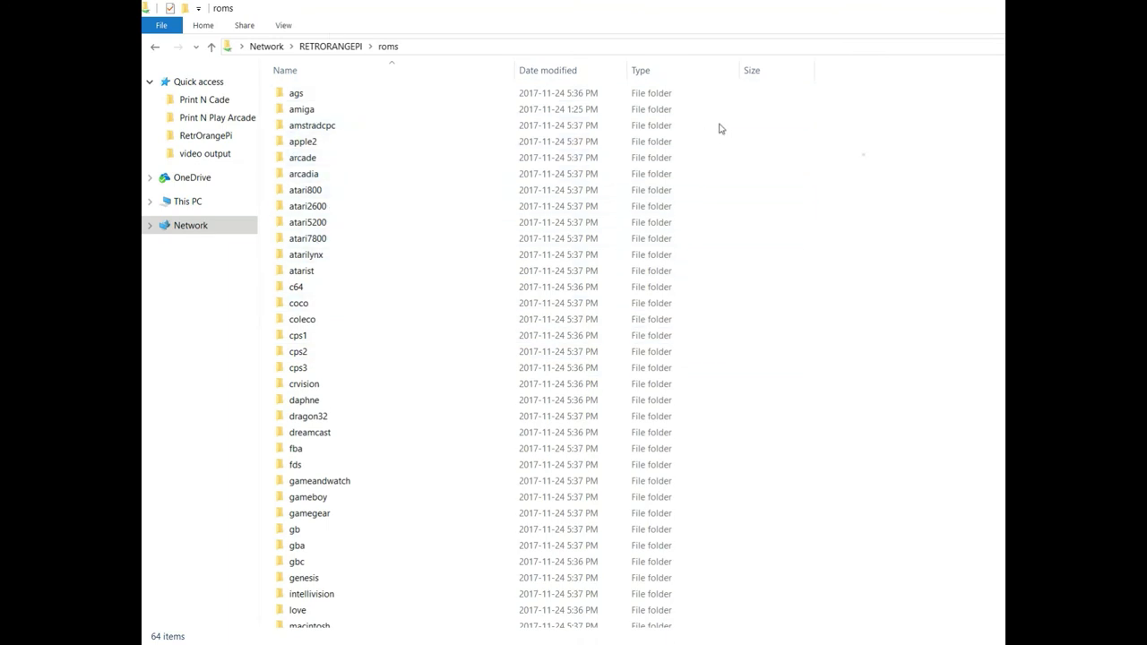
# - Create a new folder named 'Not Used' in roms and drag x68000 into it
pyautogui.rightClick(693, 159)
pyautogui.click(778, 299)
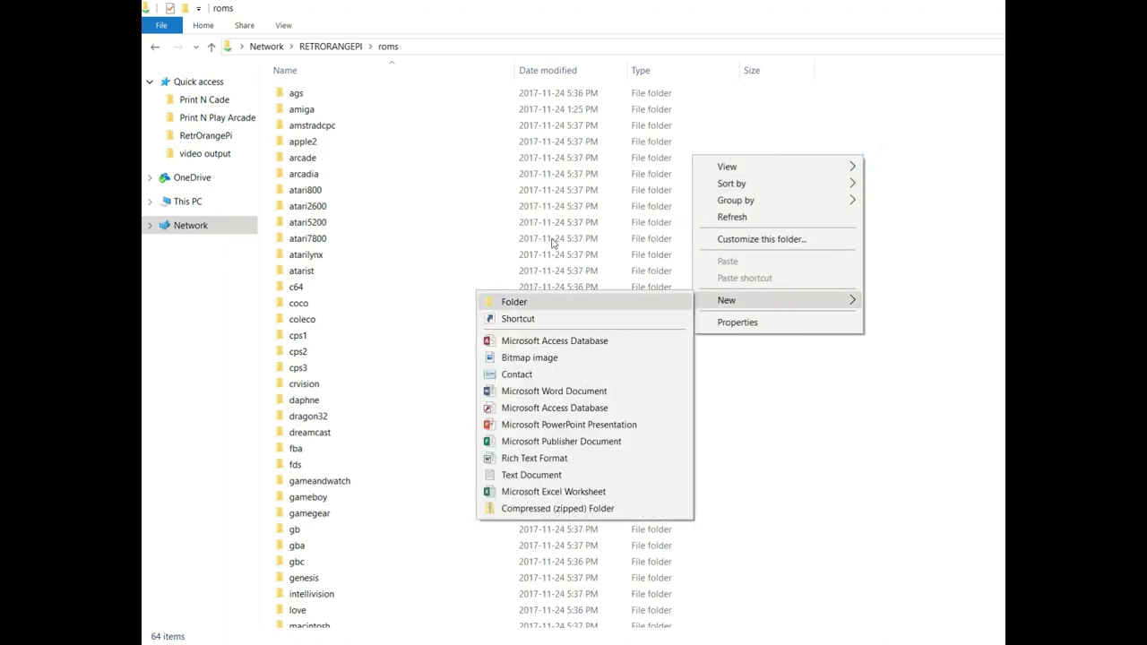
pyautogui.click(651, 297)
pyautogui.write('Not Used')
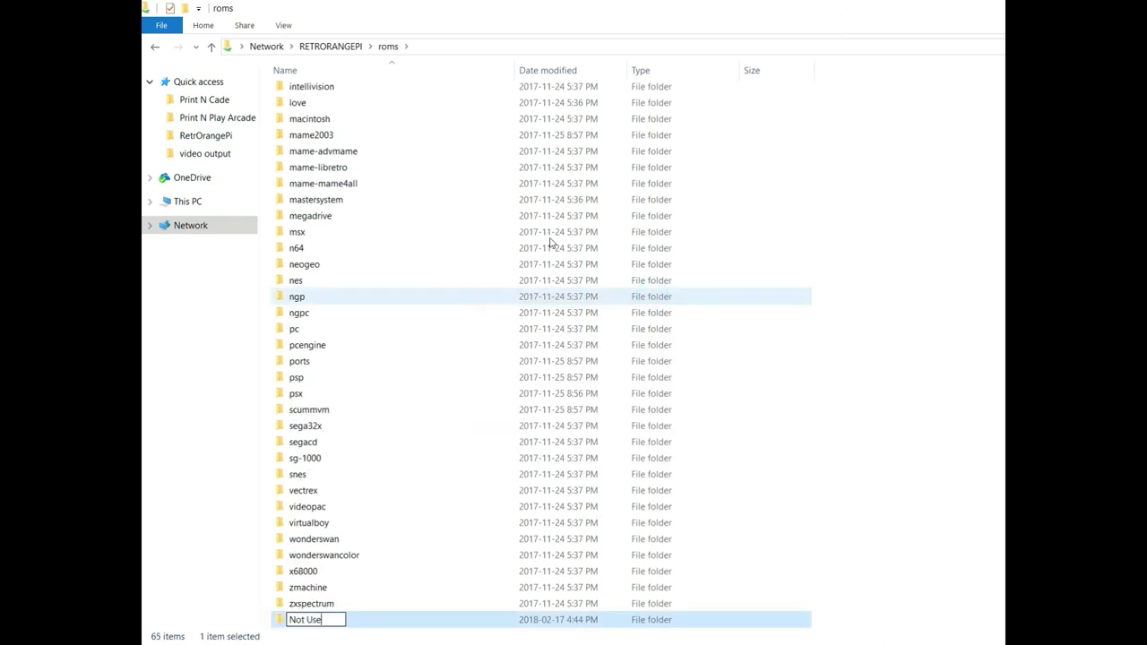
pyautogui.press('Return')
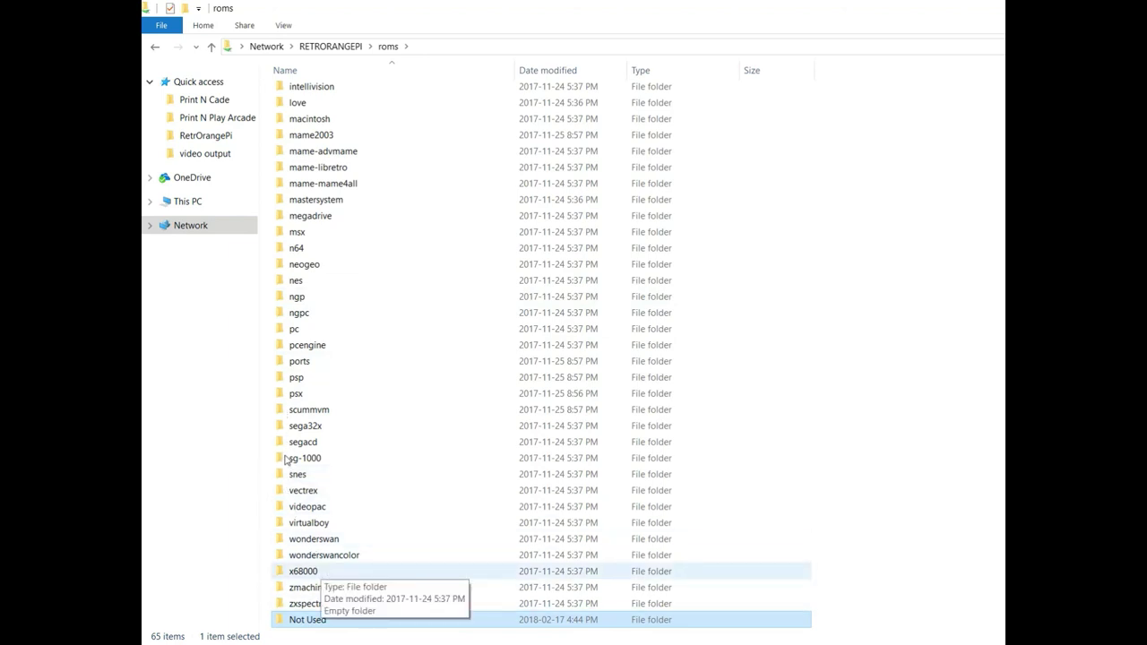
pyautogui.click(303, 572)
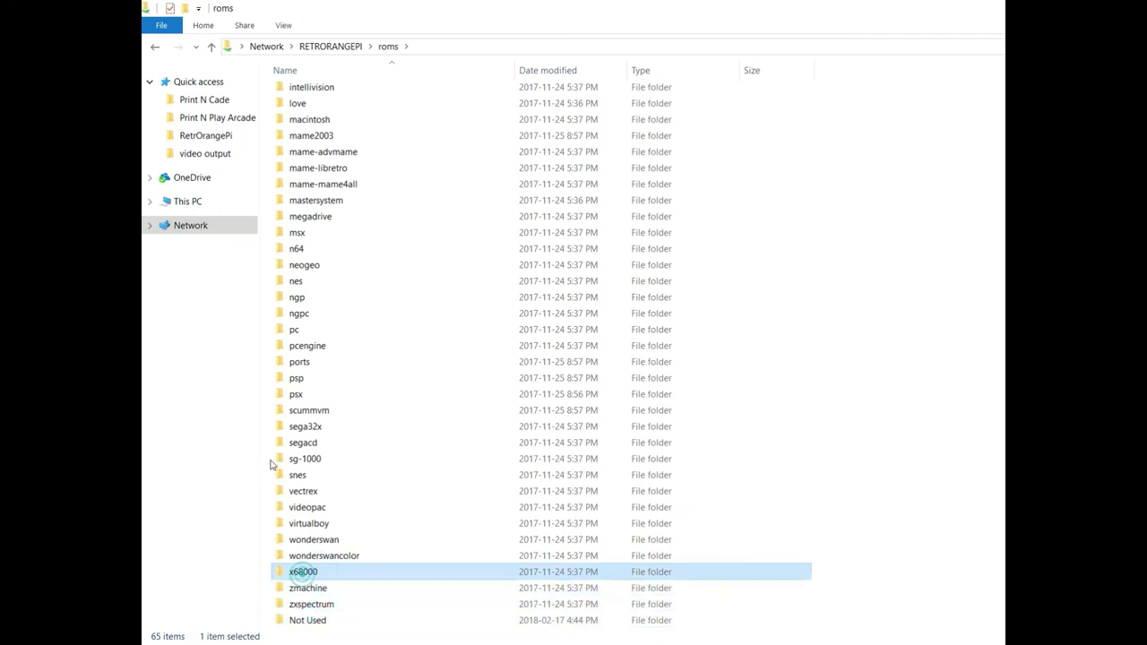
pyautogui.moveTo(303, 572); pyautogui.dragTo(296, 620)
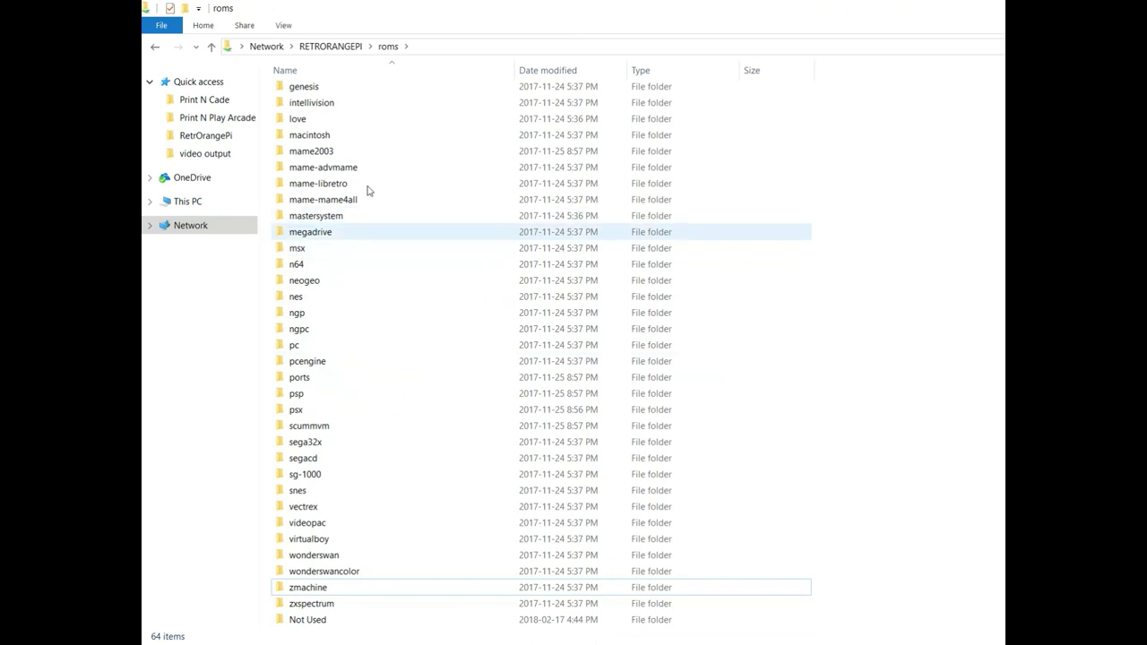
# - Look inside the arcade folder, go back to roms, and open the gameboy folder
pyautogui.scroll(10, 538, 359)
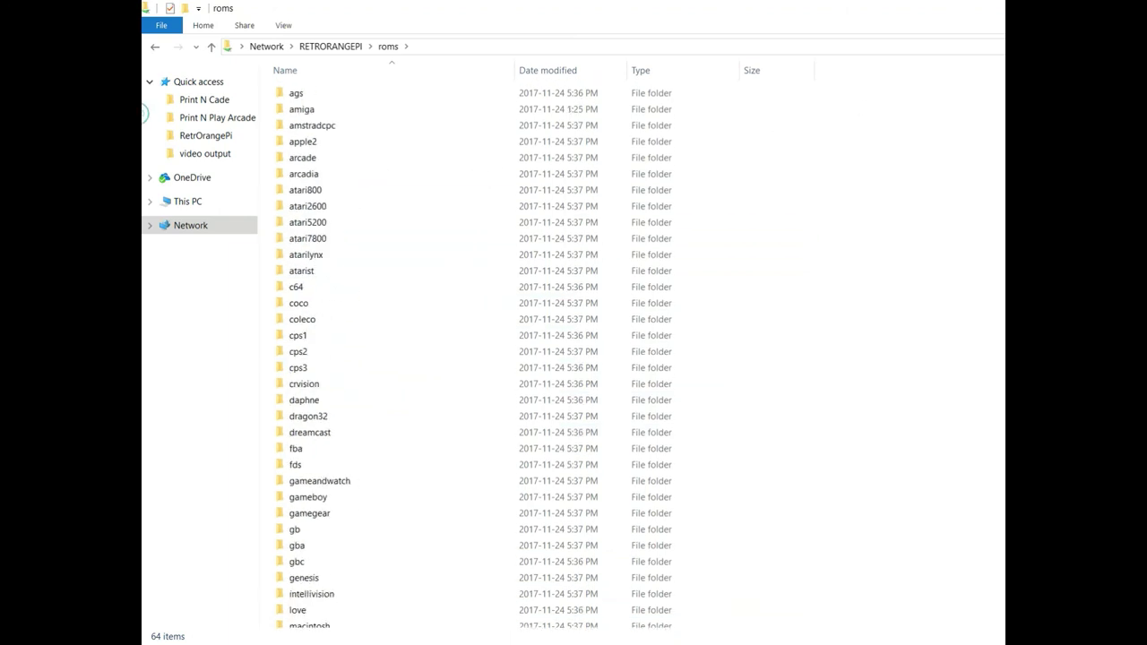
pyautogui.doubleClick(340, 160)
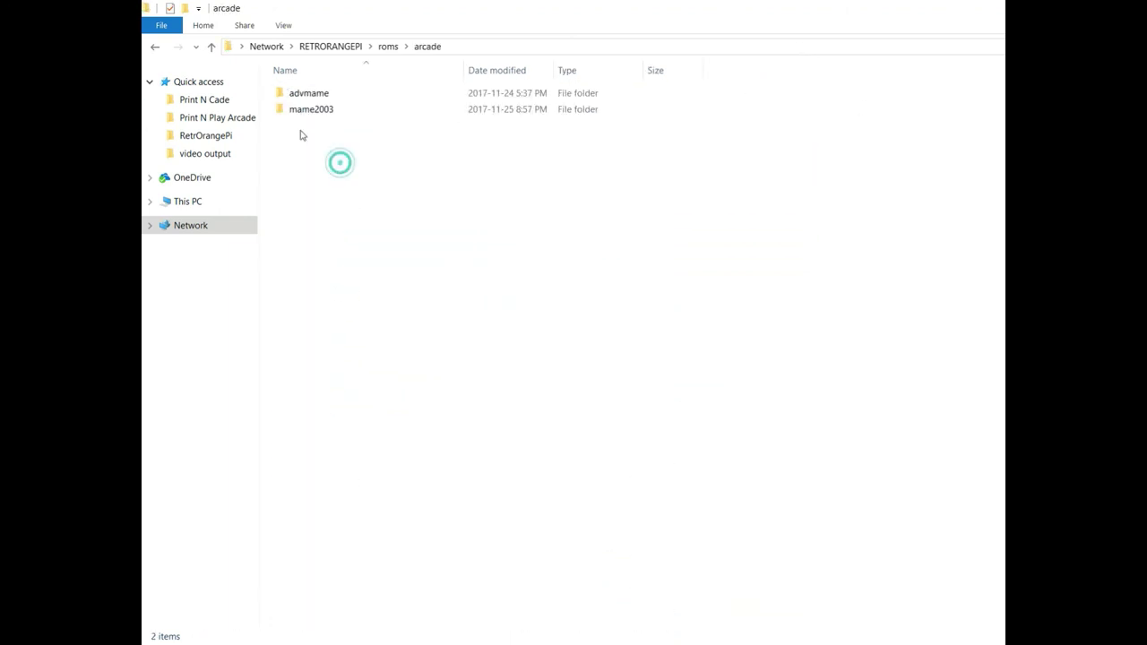
pyautogui.click(155, 47)
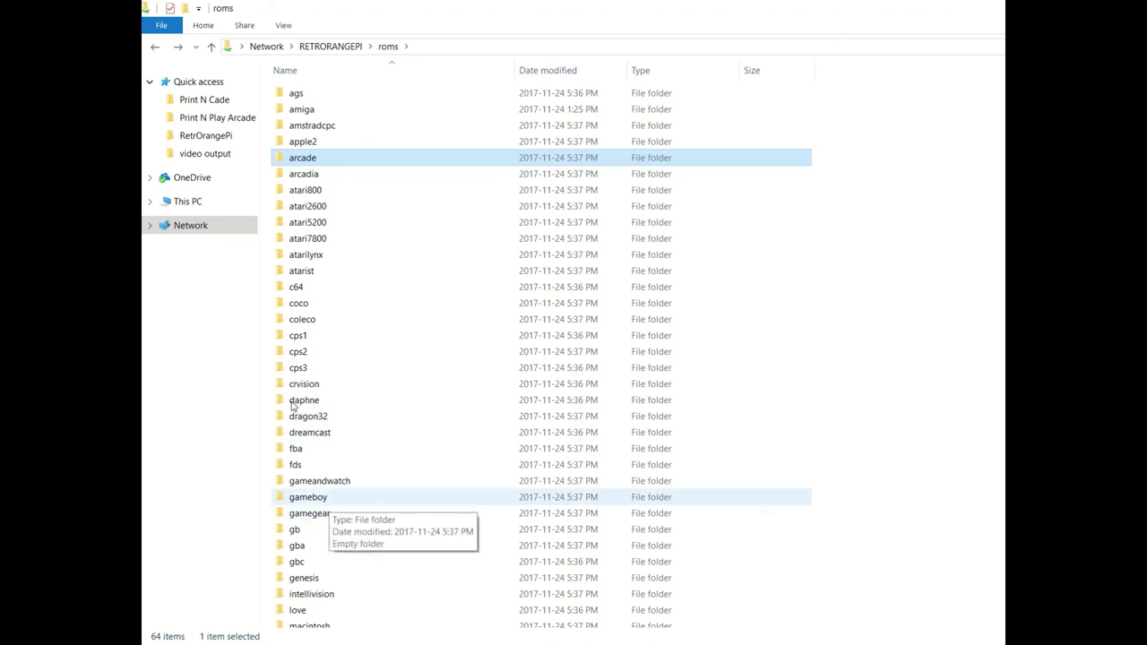
pyautogui.doubleClick(324, 499)
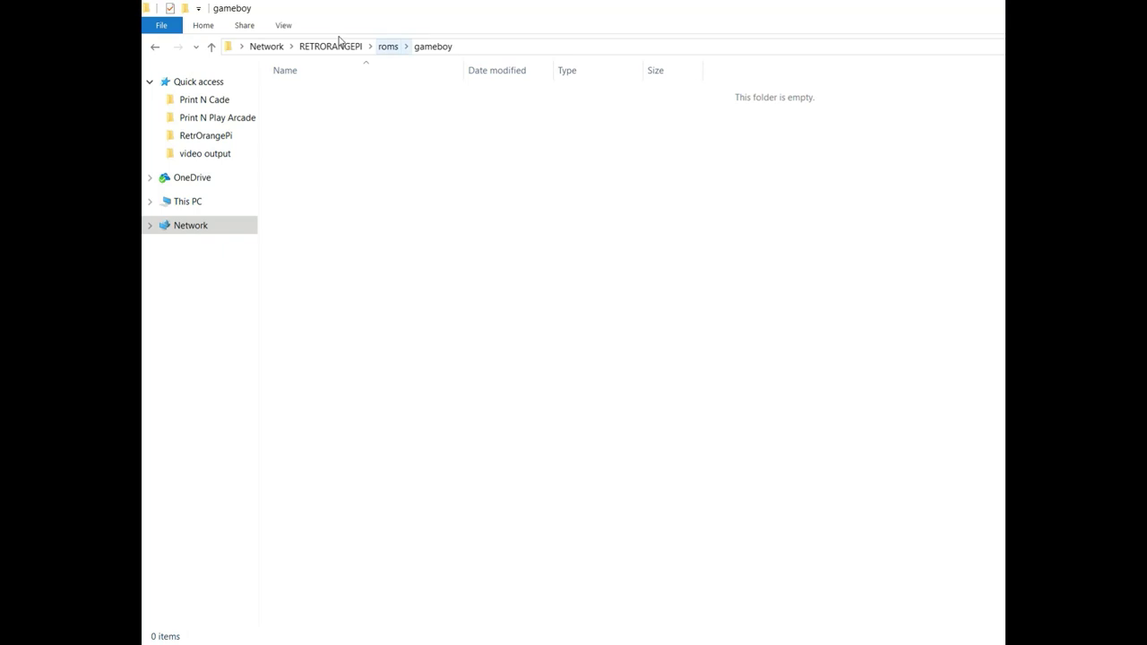
# - Use the 'roms' breadcrumb in the address bar to go back from gameboy
pyautogui.click(388, 45)
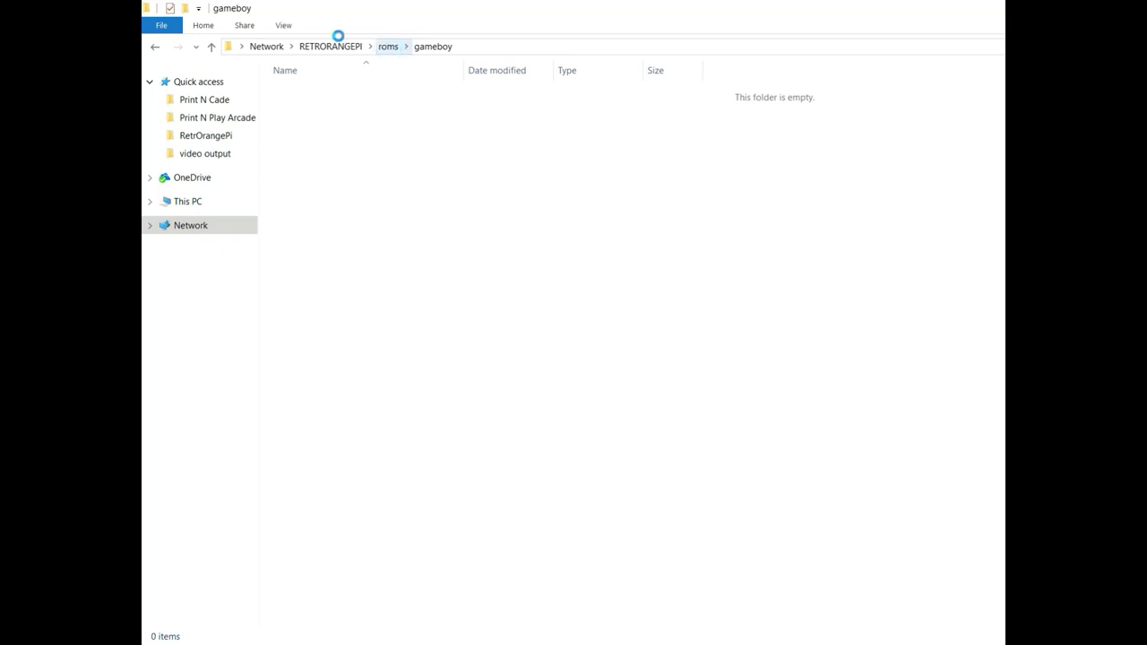